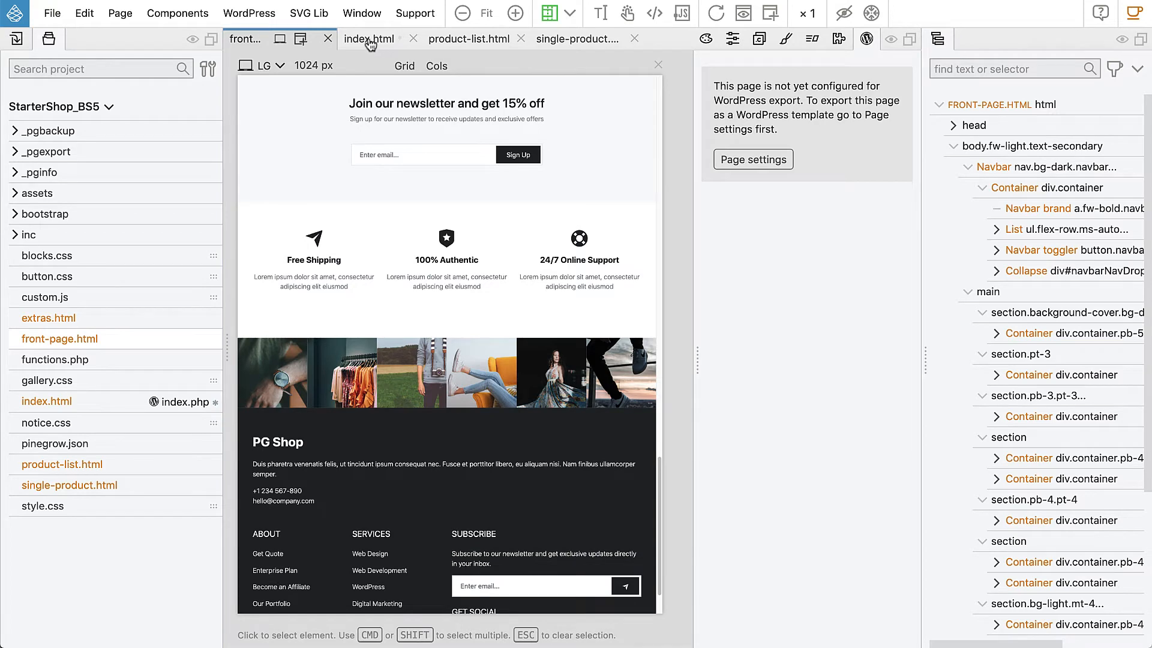
# Look over the index.html page and the T-shirt listing on the product-list.html page.
pyautogui.click(380, 43)
pyautogui.click(467, 41)
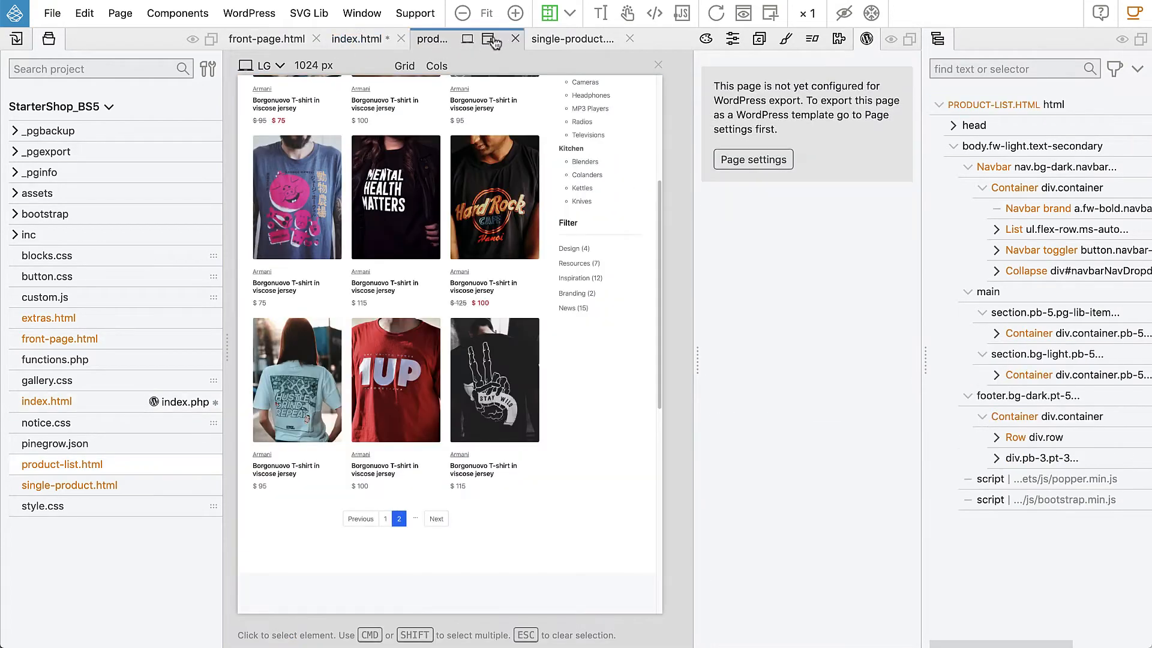
pyautogui.scroll(5, 511, 179)
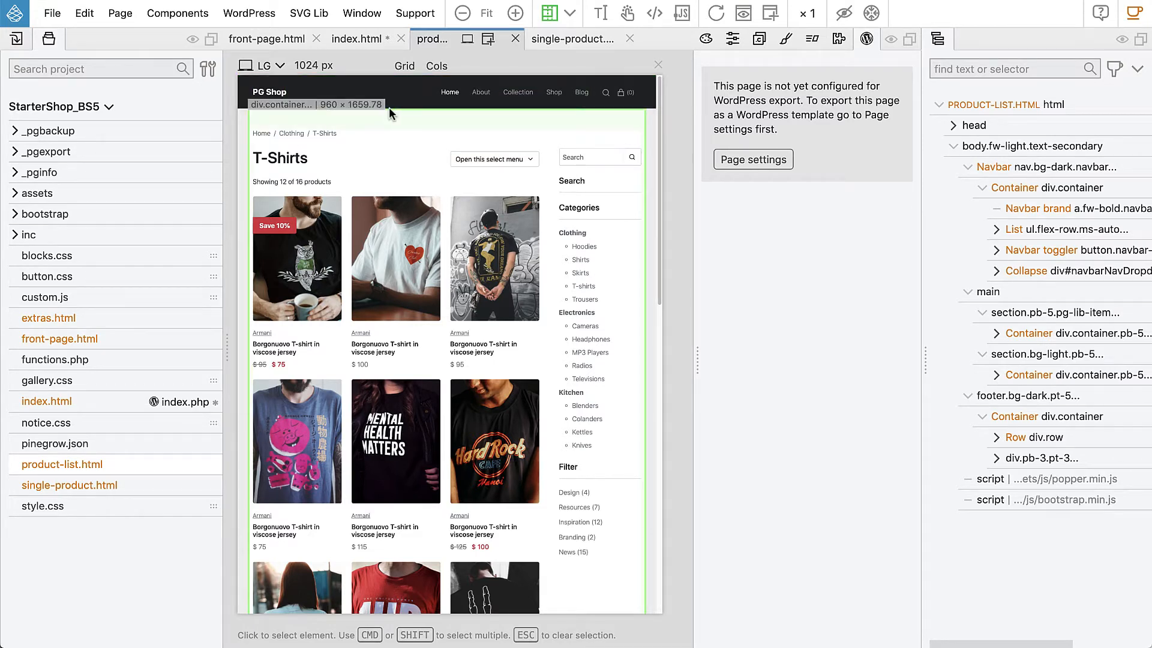
# Collapse the navbar, main and footer branches of index.html, add the Site Content action to the main element, and save the page.
pyautogui.click(351, 39)
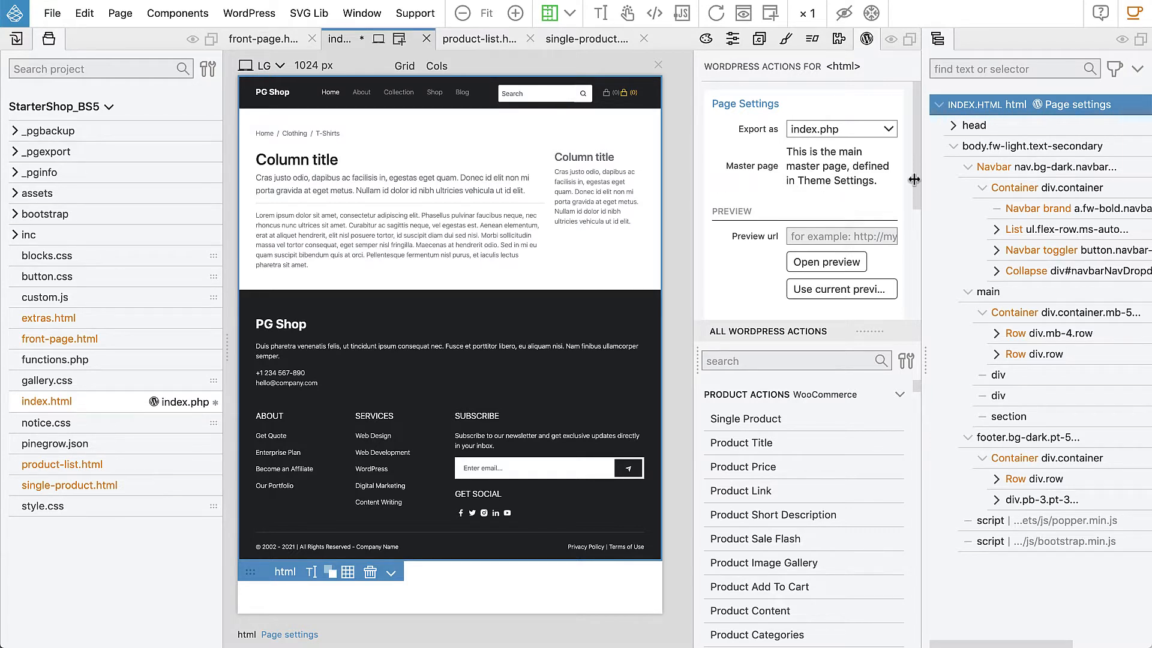
pyautogui.click(967, 167)
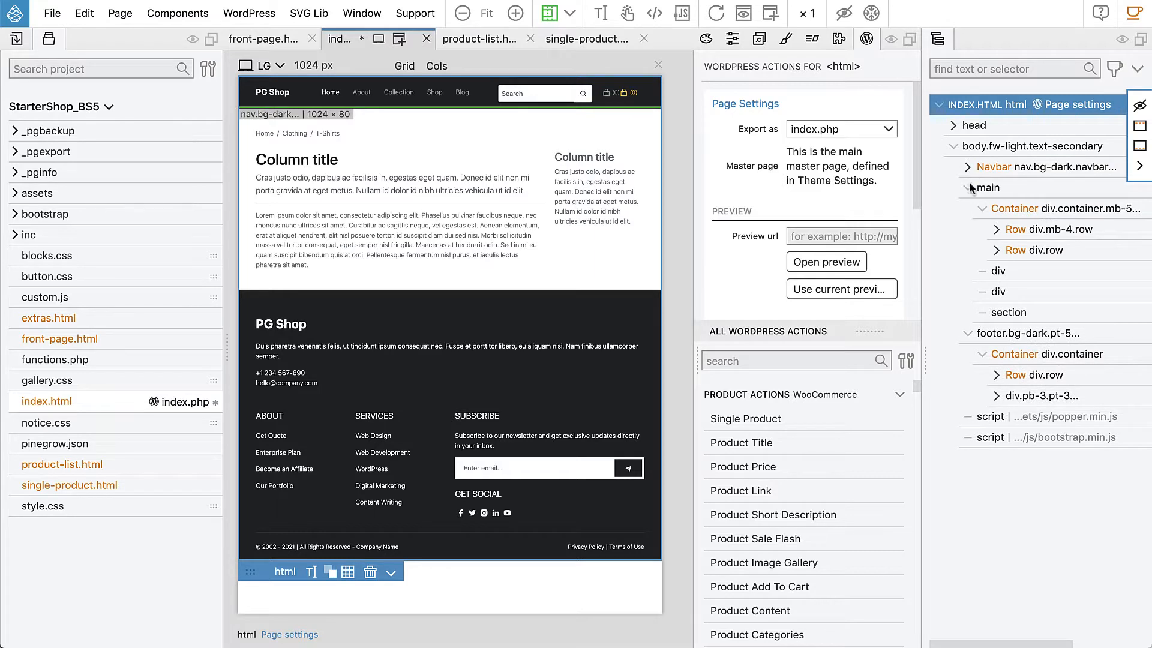
pyautogui.click(967, 334)
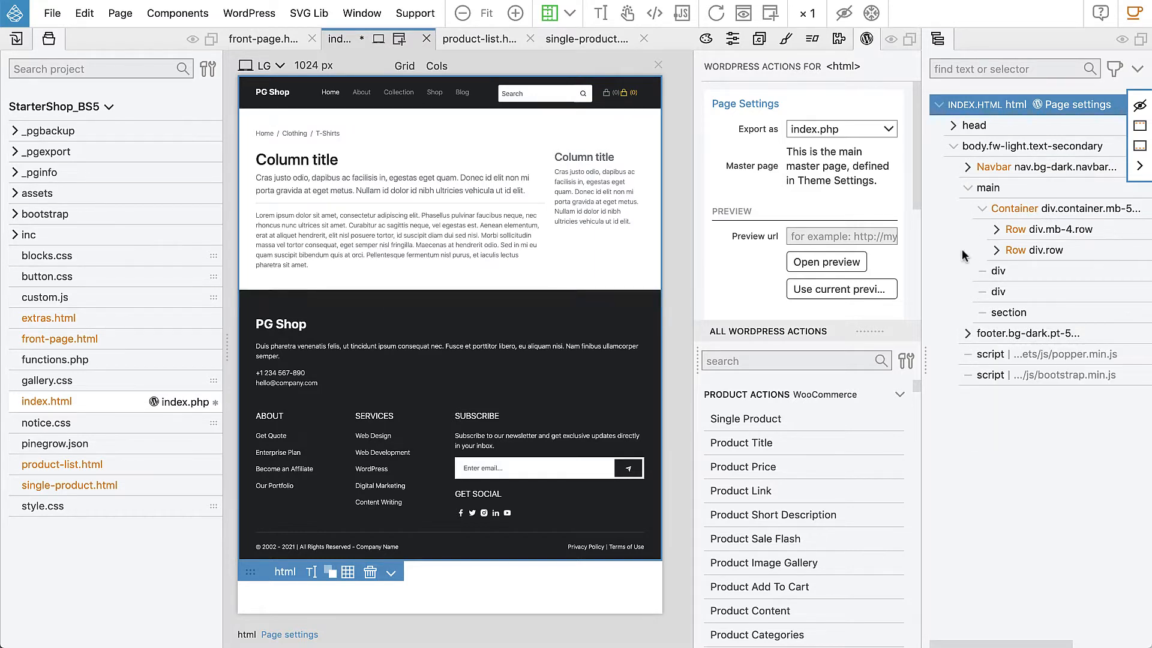
pyautogui.click(967, 191)
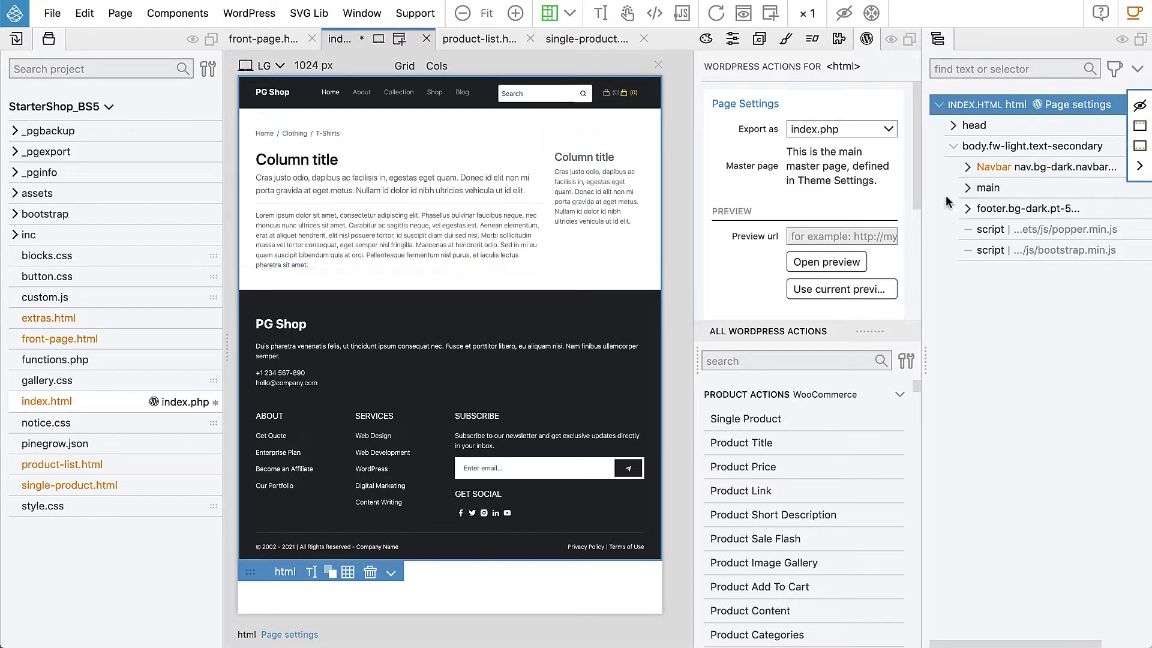
pyautogui.click(1026, 192)
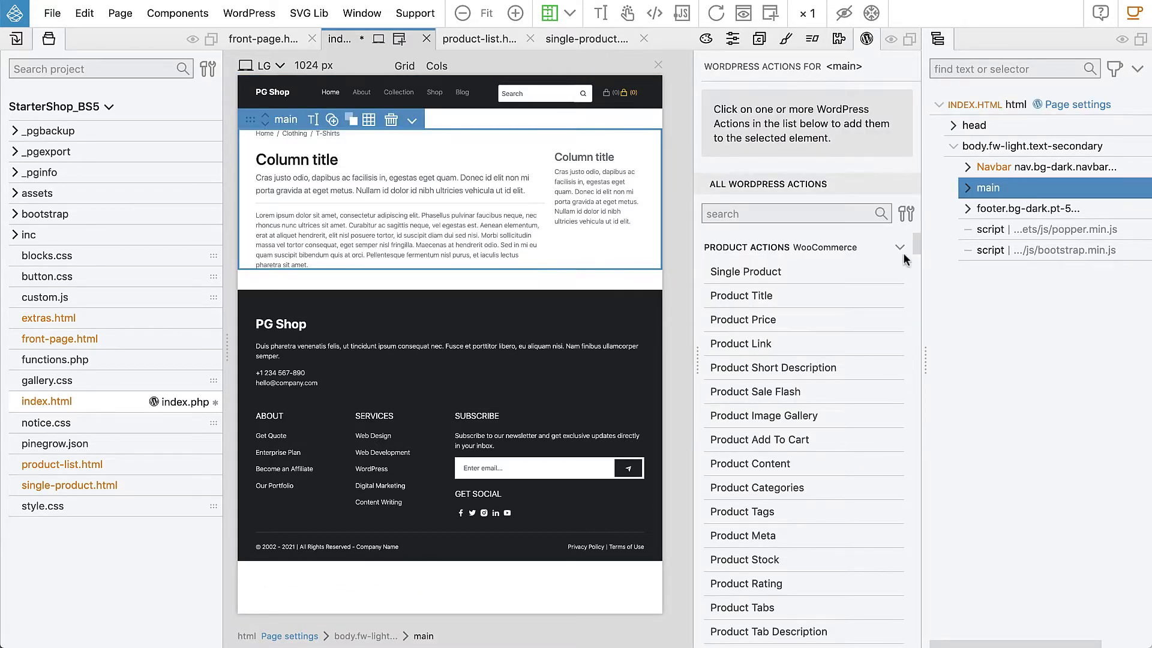
pyautogui.moveTo(915, 242); pyautogui.dragTo(905, 331)
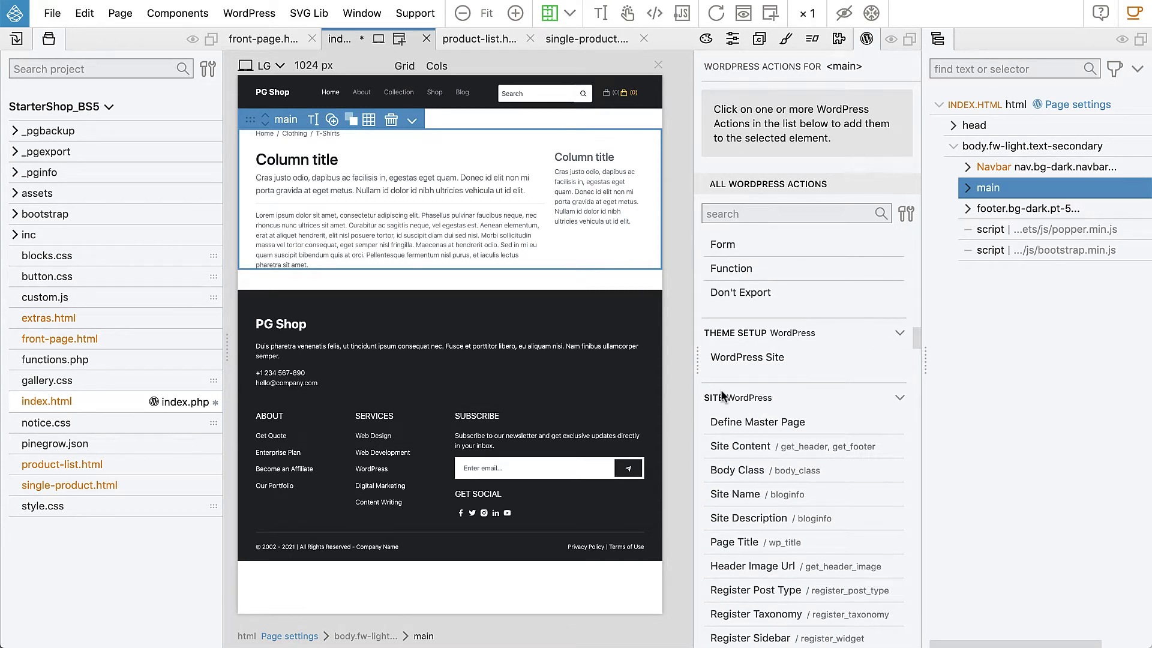
pyautogui.click(733, 447)
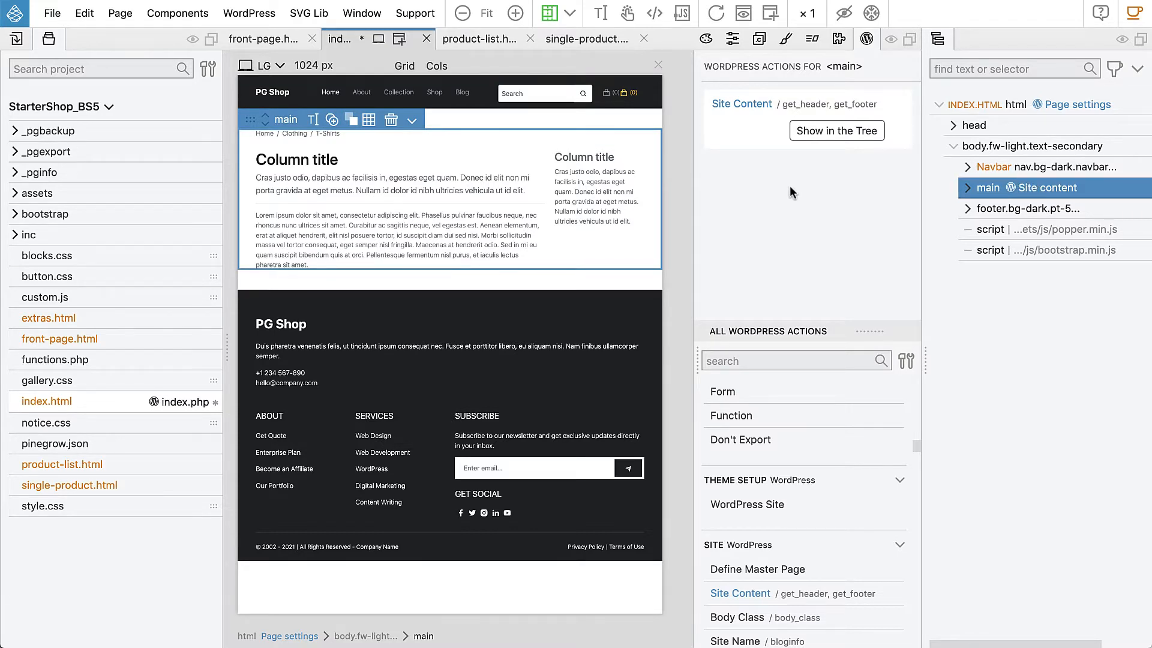
pyautogui.hotkey('ctrl', 's')
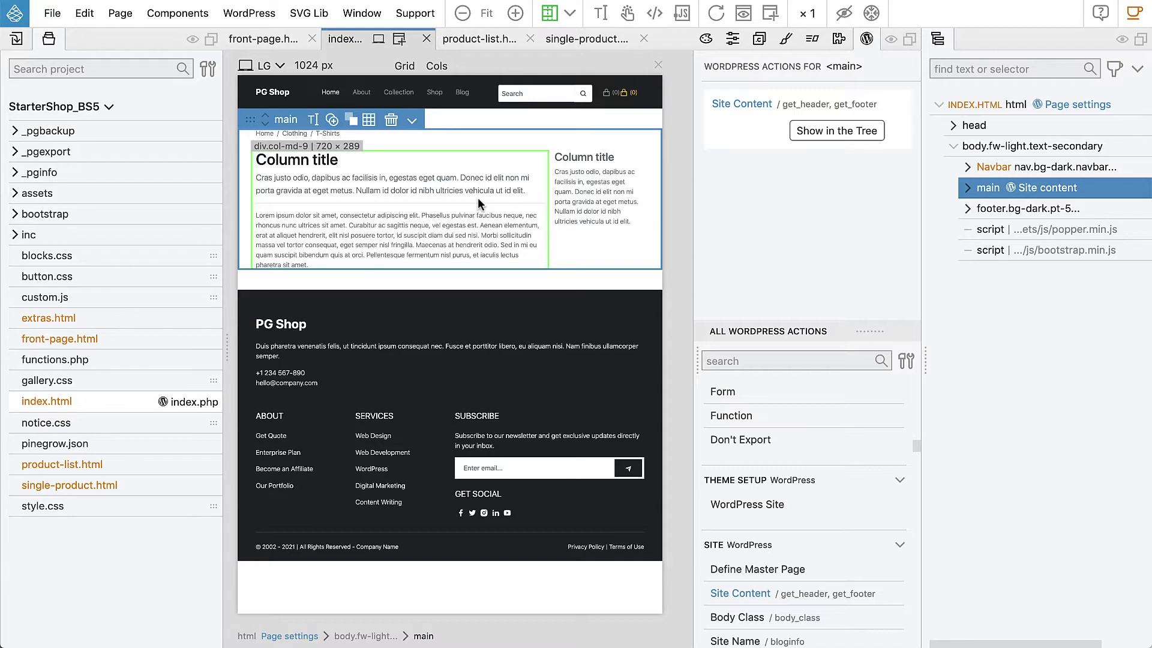
# Switch to PhpStorm and examine the starter_shop theme's exported index.php from the get_header call to the get_footer call.
pyautogui.press('super+Tab')
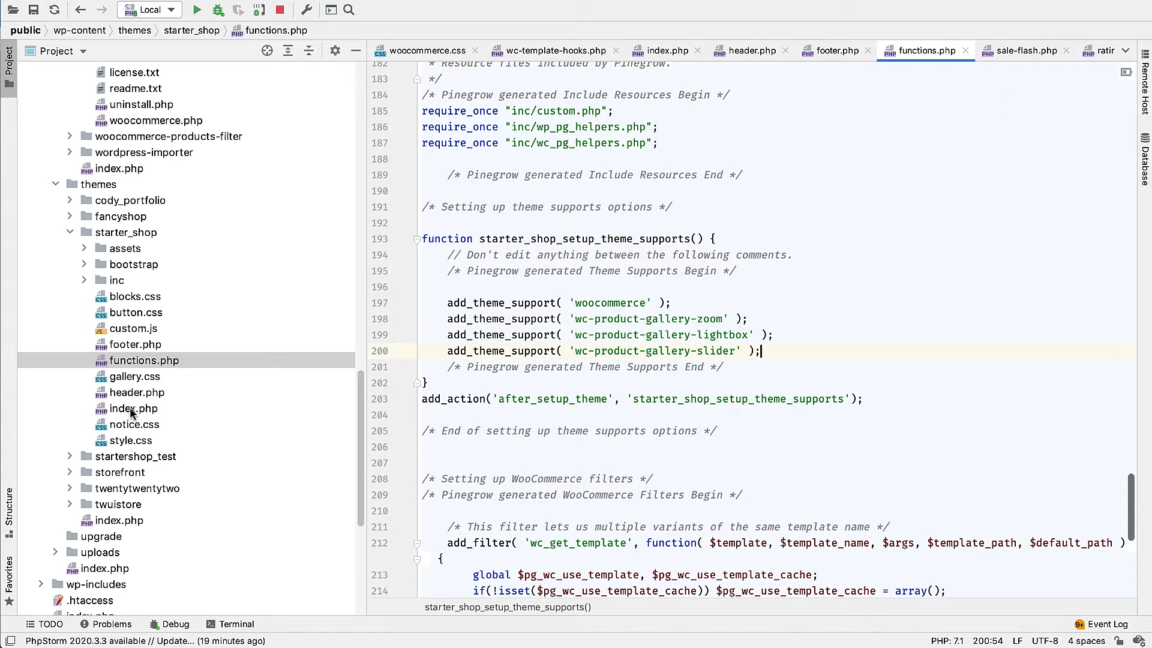
pyautogui.doubleClick(132, 409)
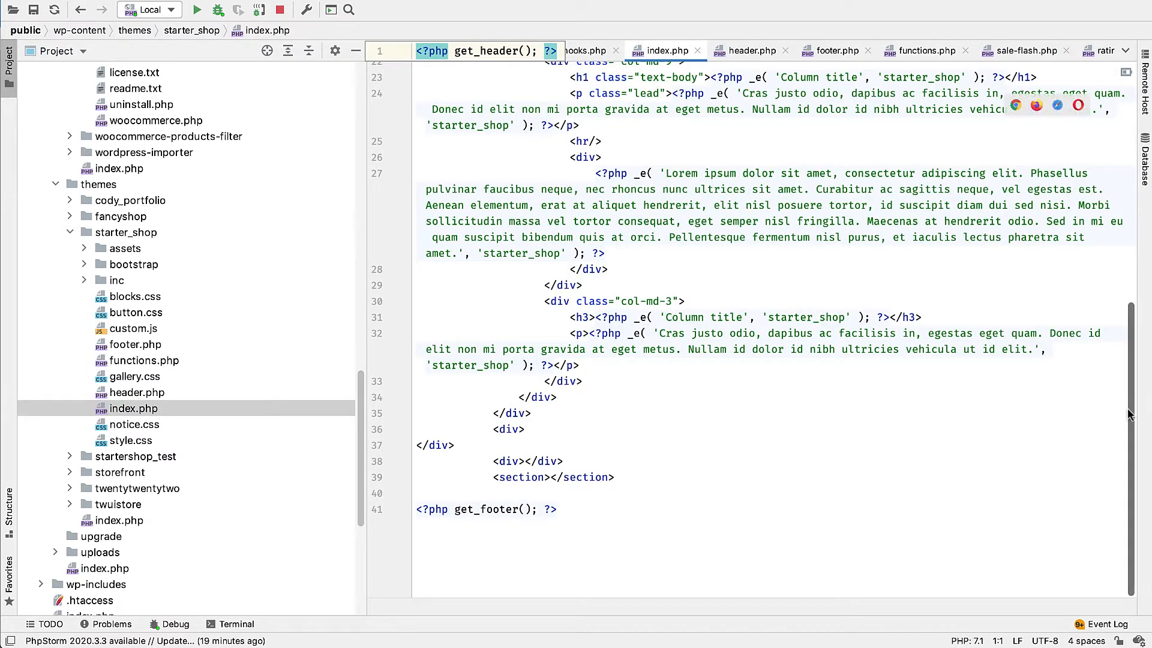
pyautogui.scroll(8, 1102, 164)
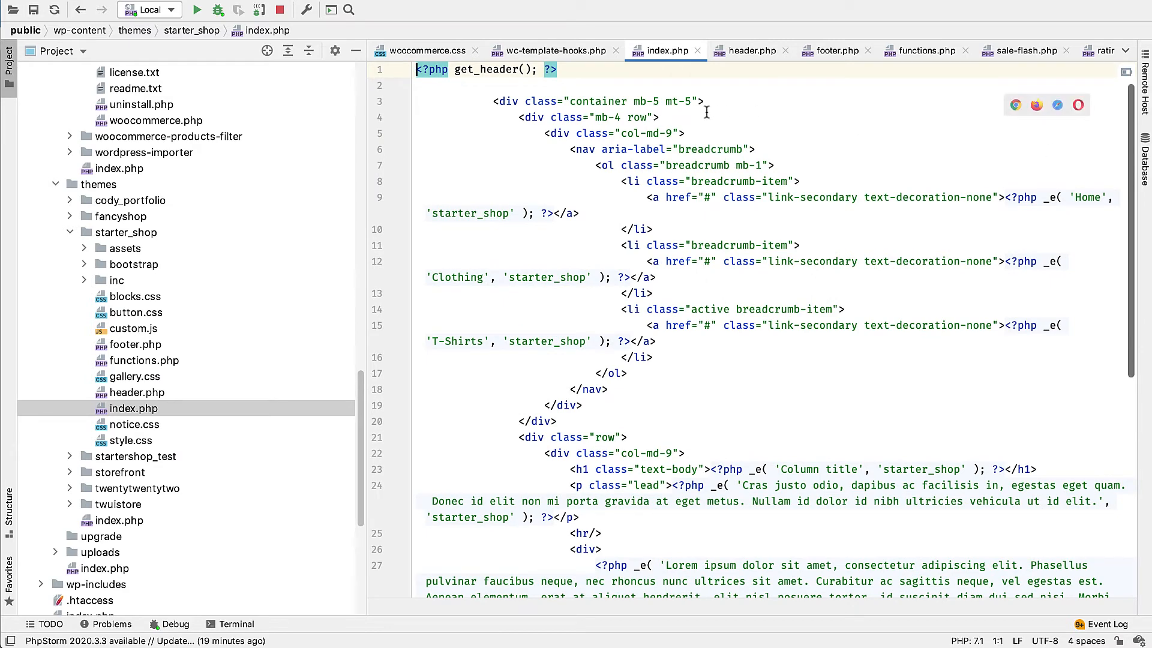
pyautogui.scroll(-5, 680, 342)
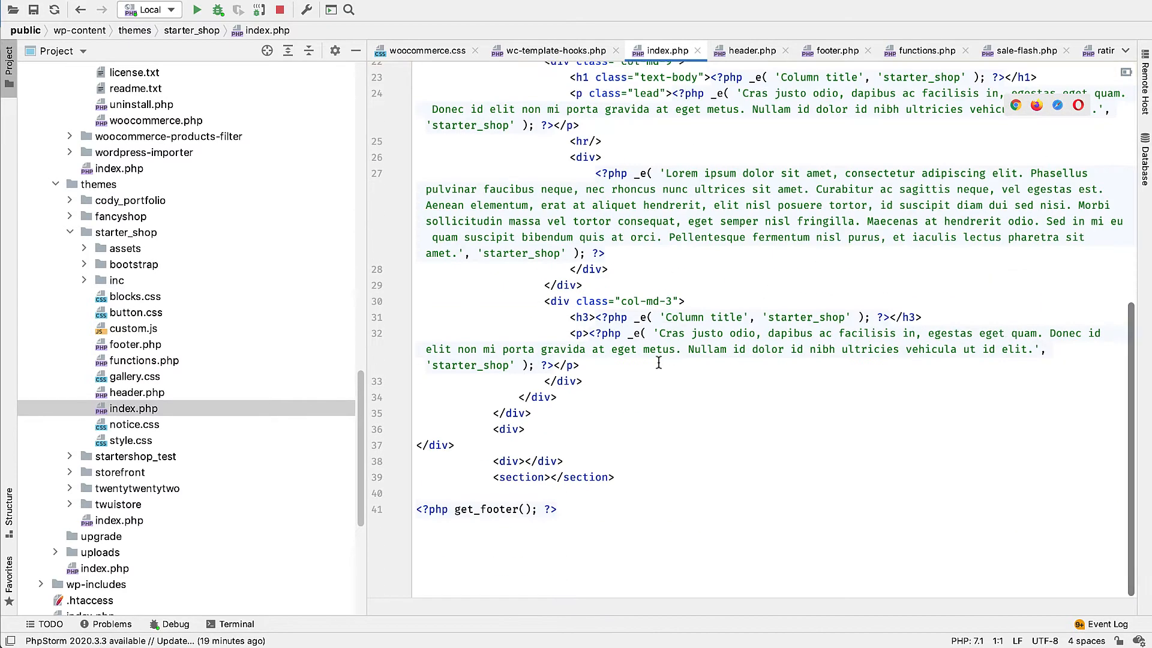
# Open the theme's header.php and examine the exported nav markup, highlighting its first lines.
pyautogui.doubleClick(137, 392)
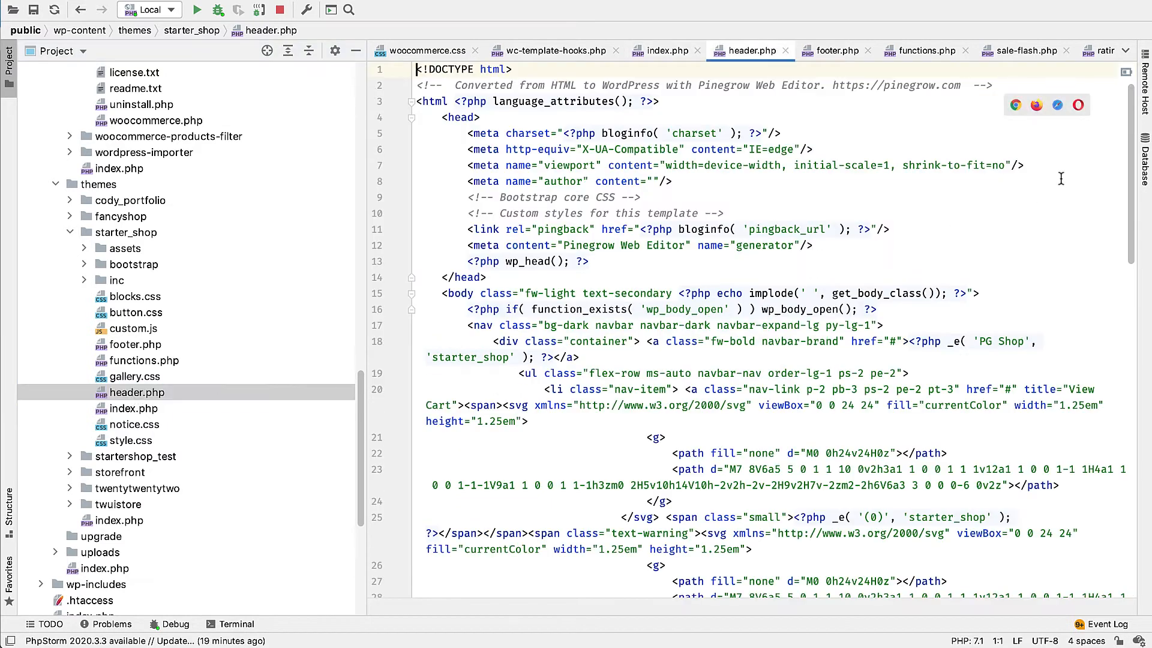
pyautogui.scroll(-5, 1121, 208)
pyautogui.scroll(-1, 1122, 209)
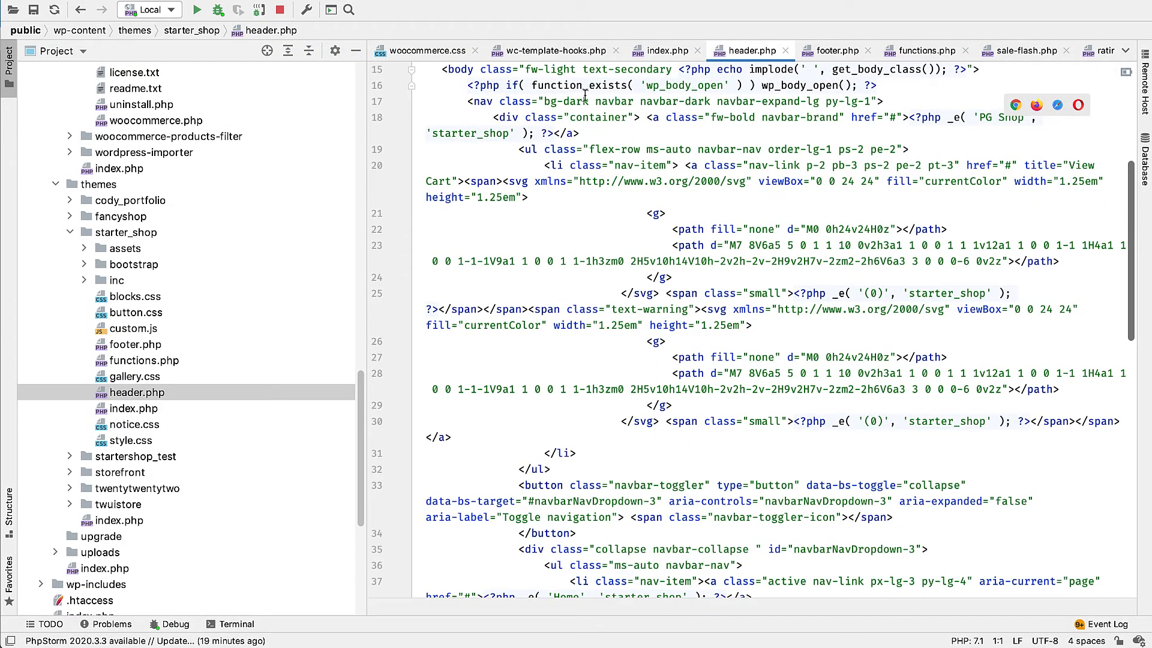
pyautogui.moveTo(467, 101); pyautogui.dragTo(752, 325)
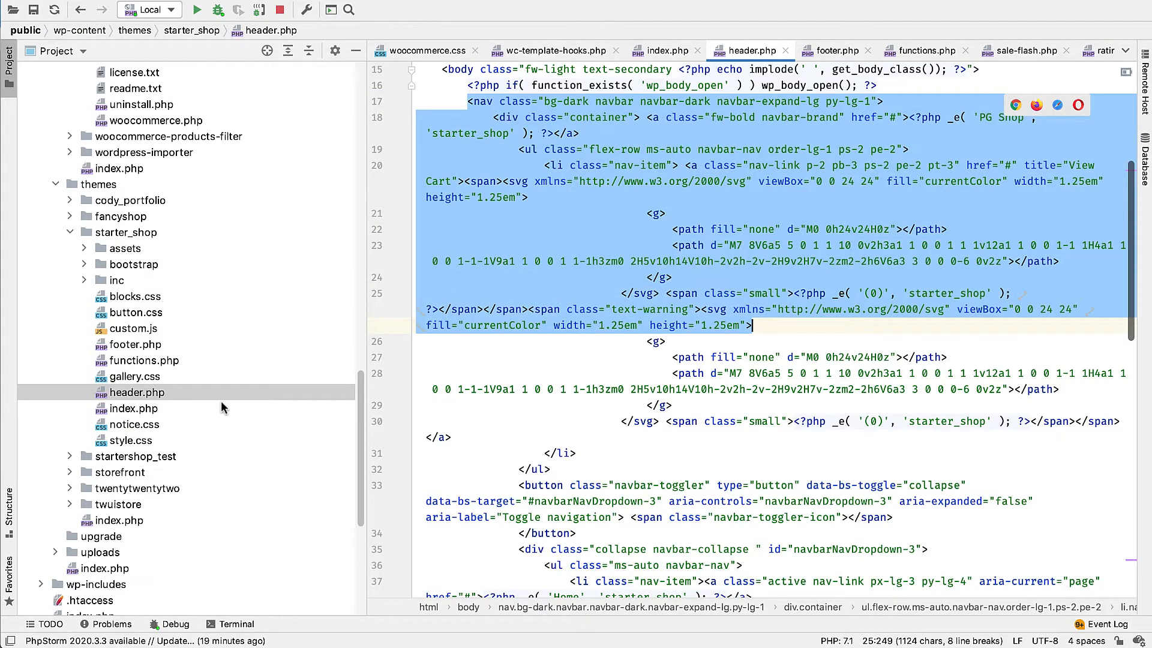
# Open the theme's footer.php and examine the exported footer markup, highlighting its first lines.
pyautogui.doubleClick(131, 345)
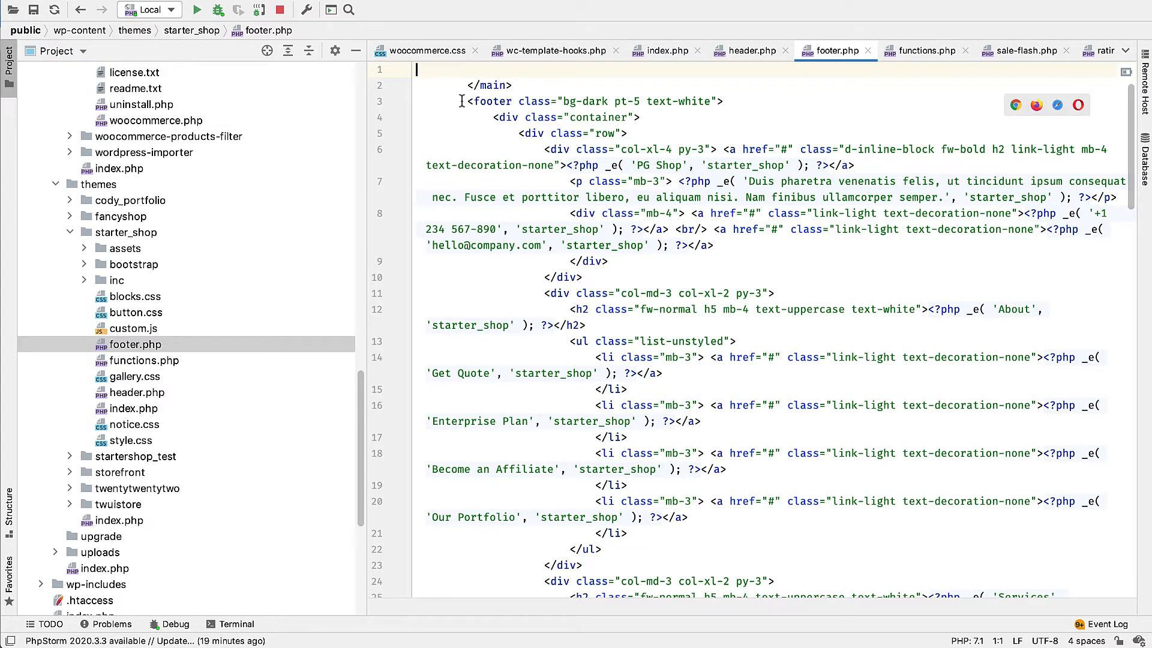
pyautogui.moveTo(466, 100); pyautogui.dragTo(590, 341)
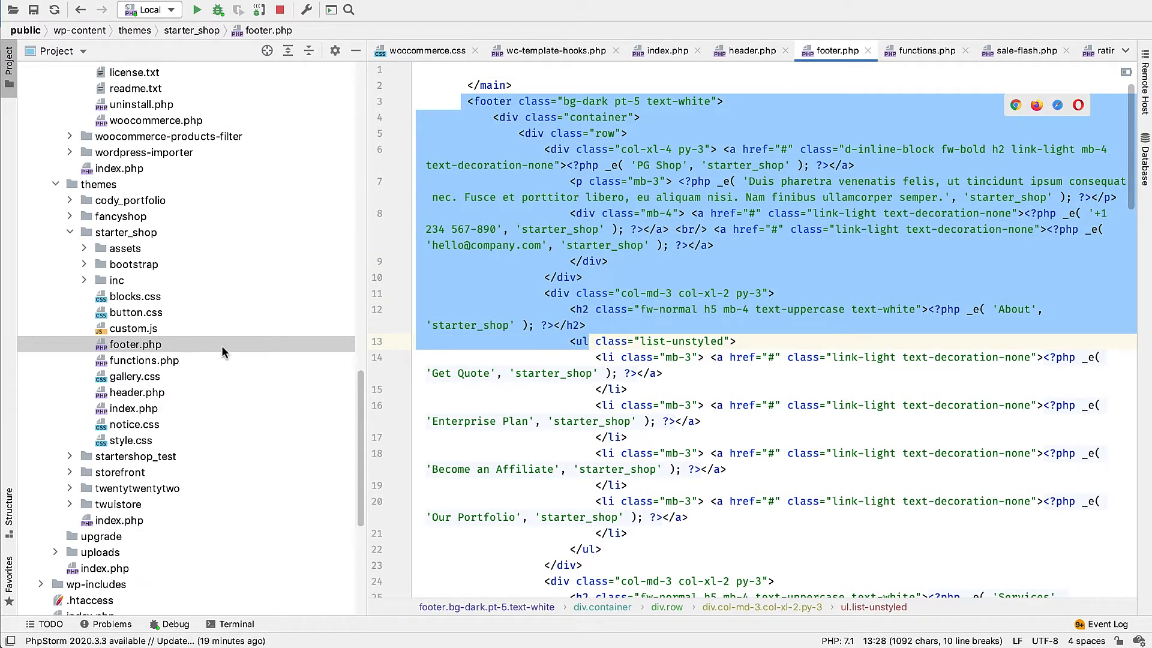
pyautogui.click(578, 345)
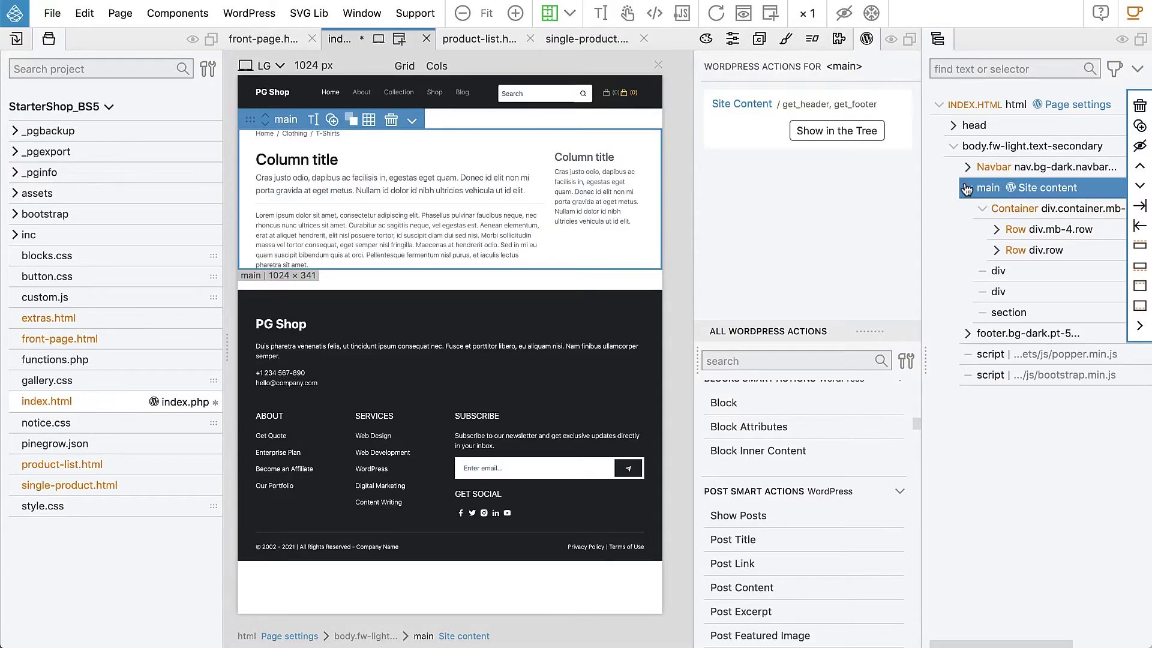
# Return to Pinegrow and look over the single-product.html page, from the product details to the related products and add-ons.
pyautogui.click(589, 40)
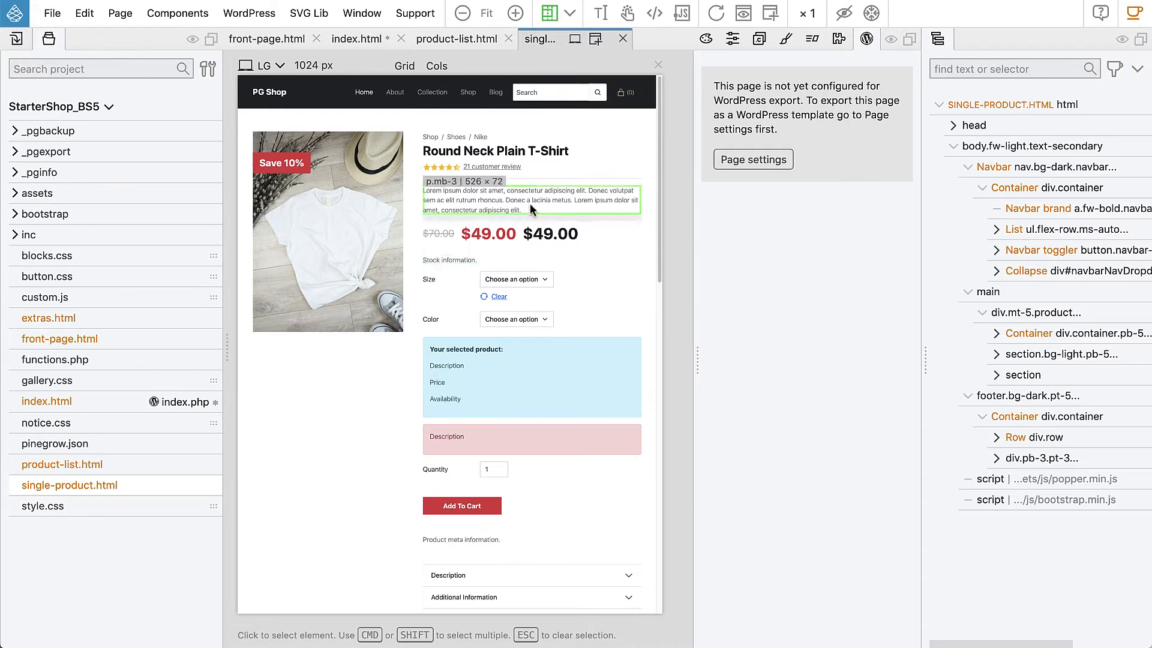
pyautogui.scroll(-6, 334, 289)
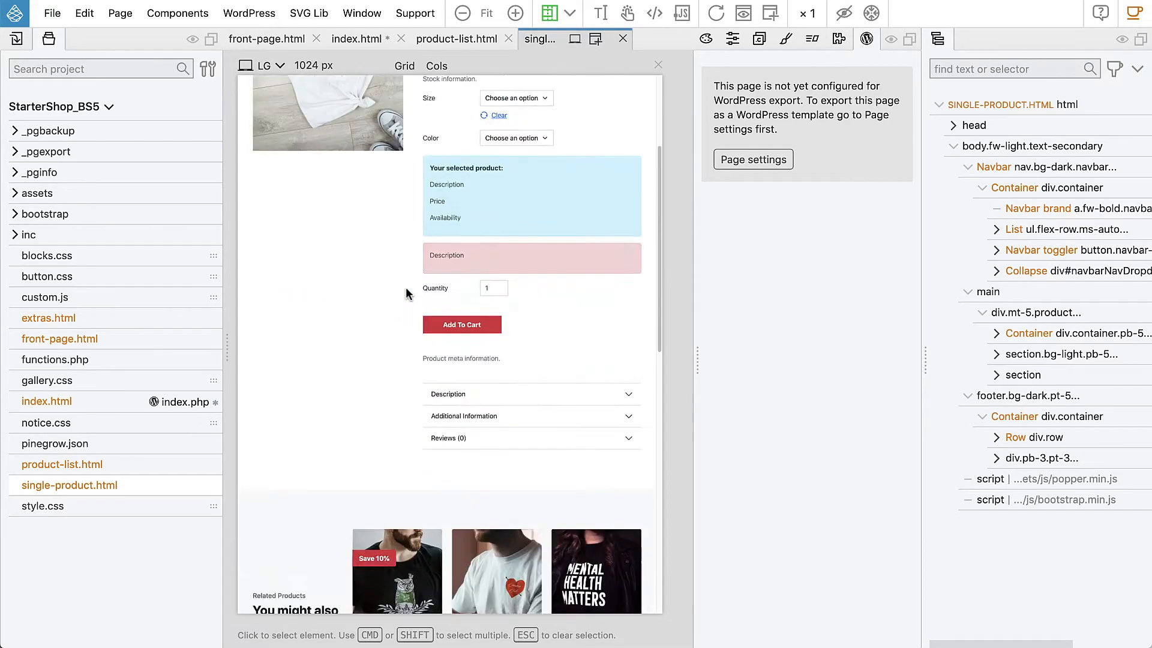
pyautogui.scroll(-5, 307, 460)
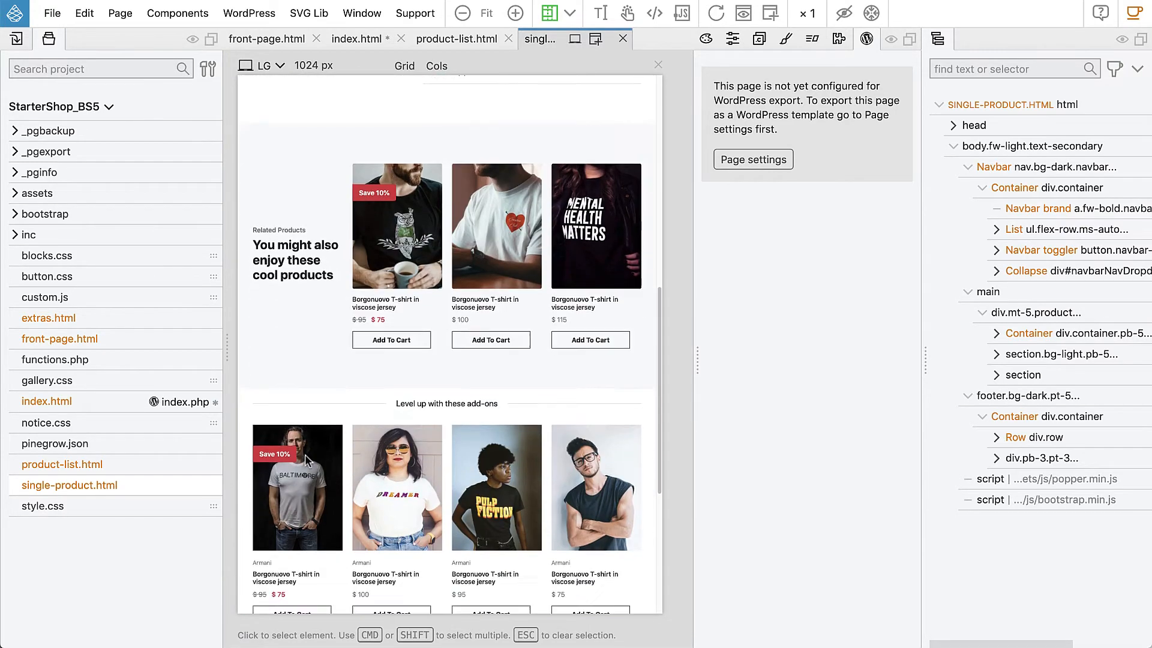
pyautogui.scroll(7, 397, 427)
pyautogui.scroll(4, 397, 427)
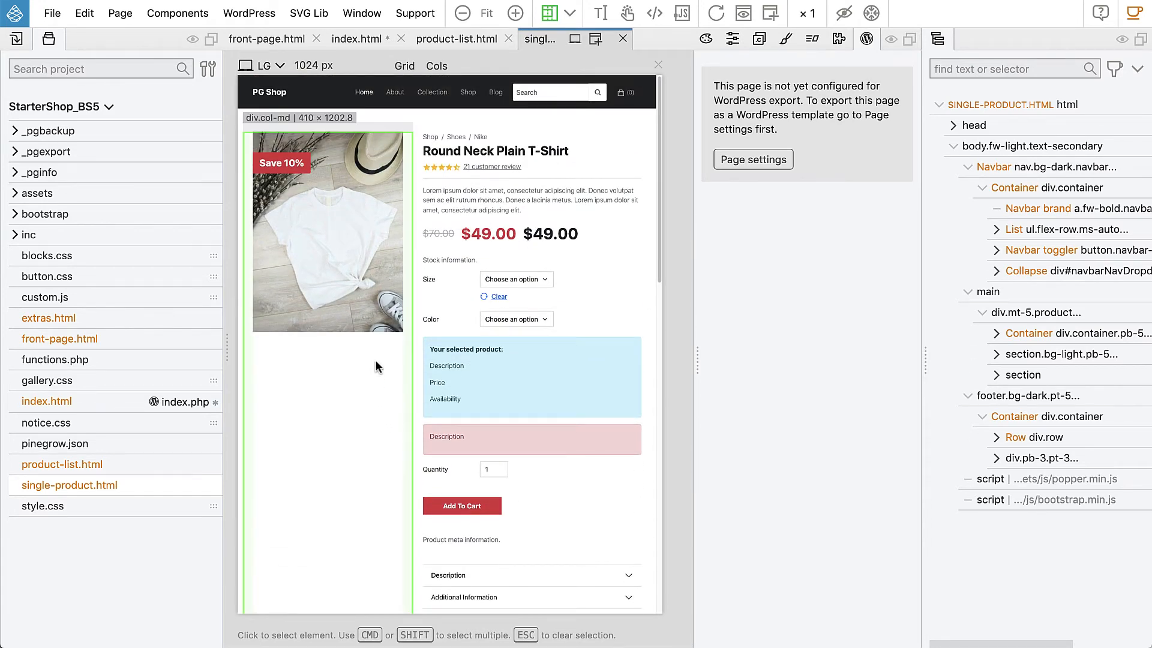
# Enable WordPress page settings for single-product.html and set it to export as woocommerce/single-product.php.
pyautogui.click(1012, 297)
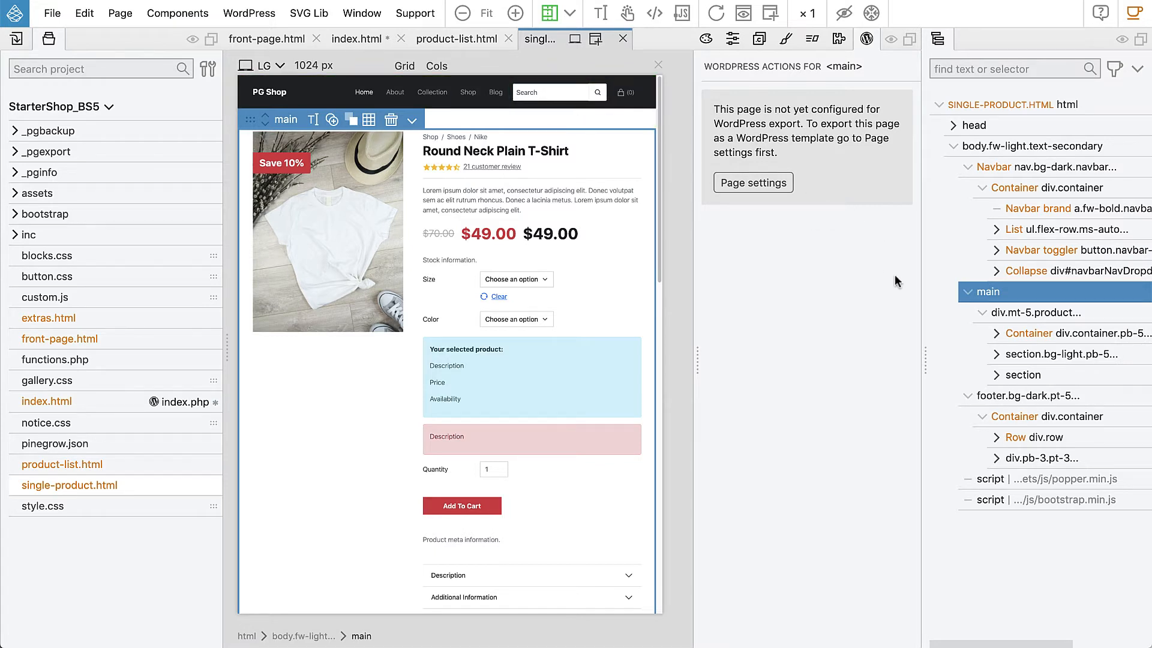
pyautogui.moveTo(1012, 297)
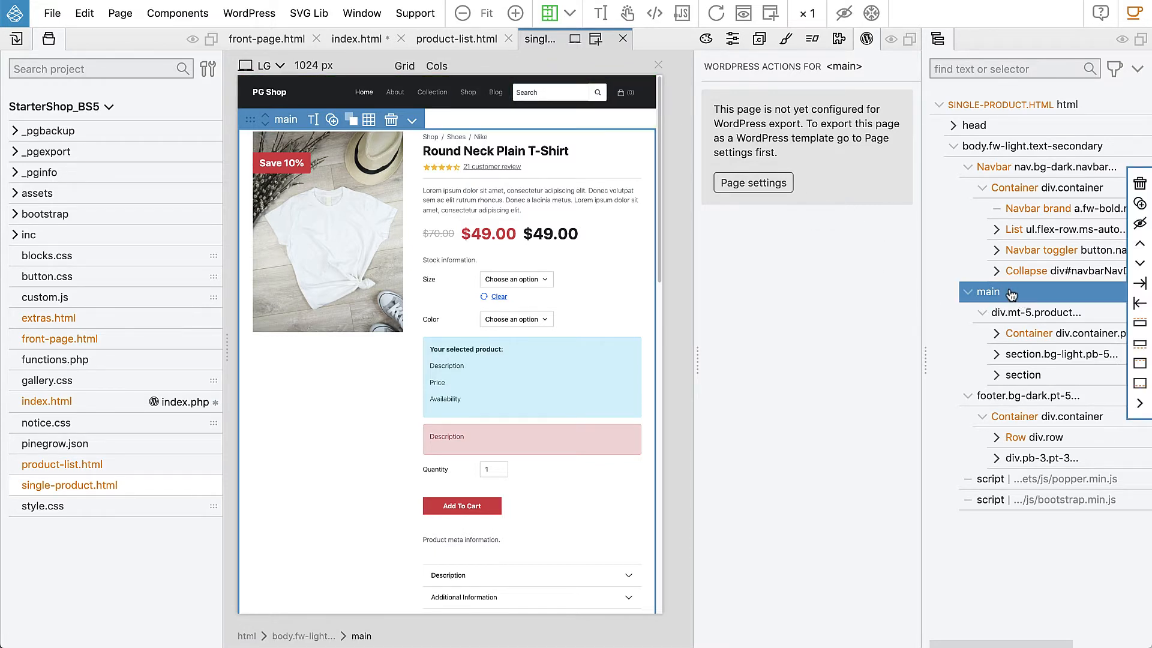
pyautogui.click(740, 187)
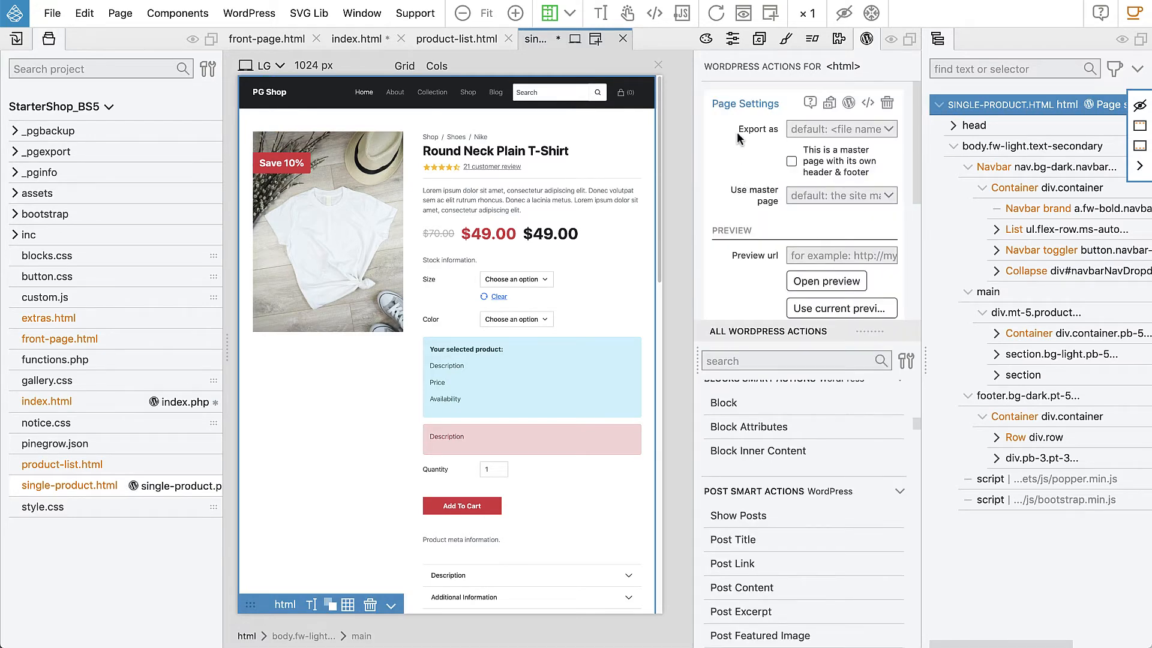
pyautogui.click(809, 129)
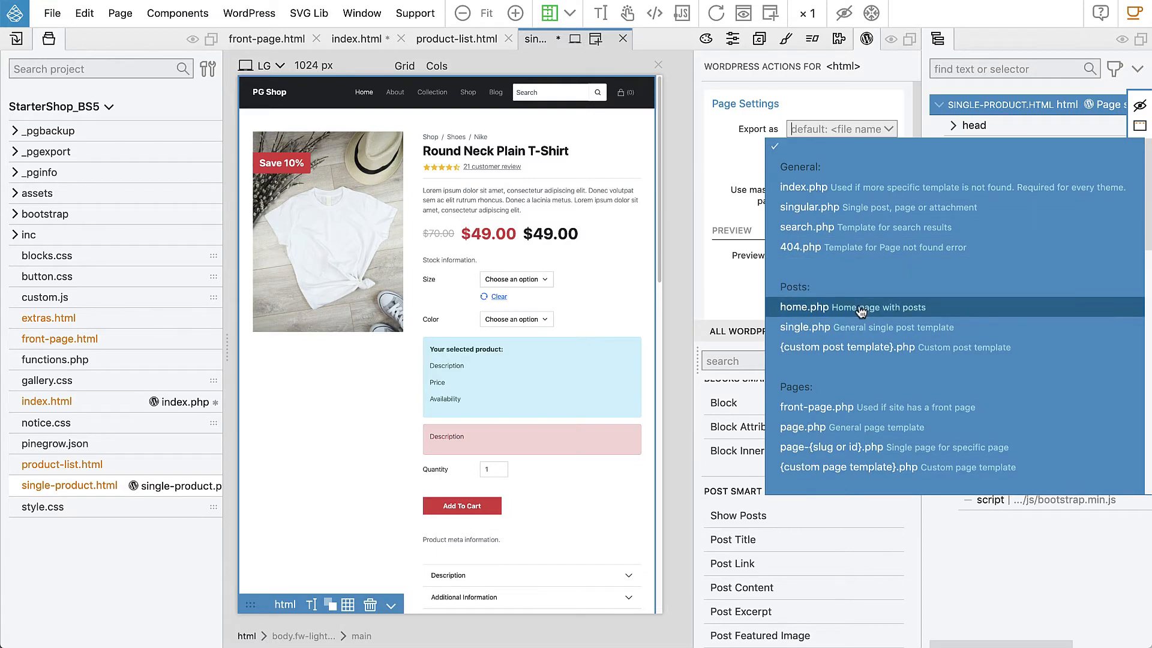
pyautogui.scroll(-5, 861, 315)
pyautogui.scroll(-7, 861, 315)
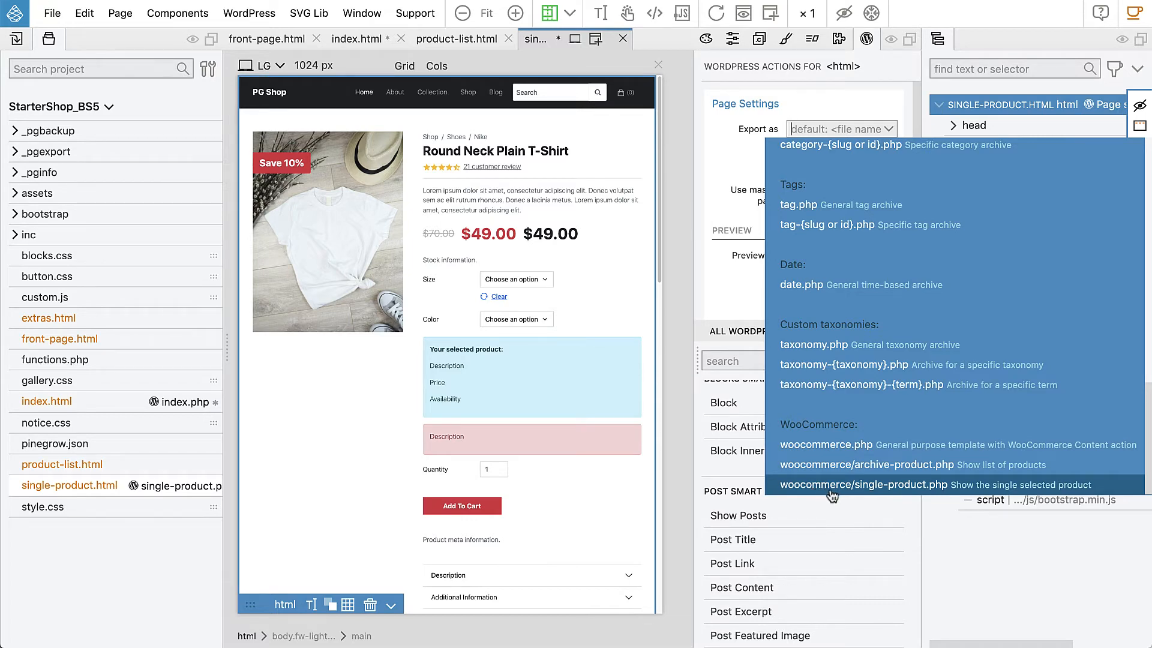
pyautogui.click(928, 486)
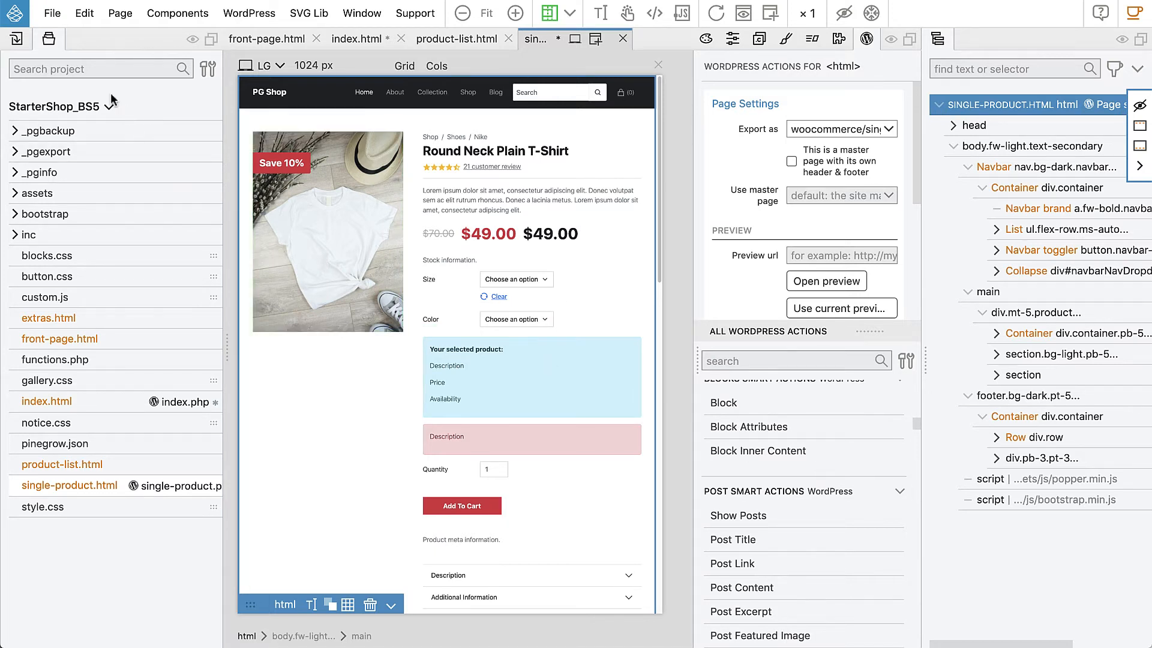
# Collapse the project file list and add the Site Content action to the main element of the single product page.
pyautogui.doubleClick(49, 42)
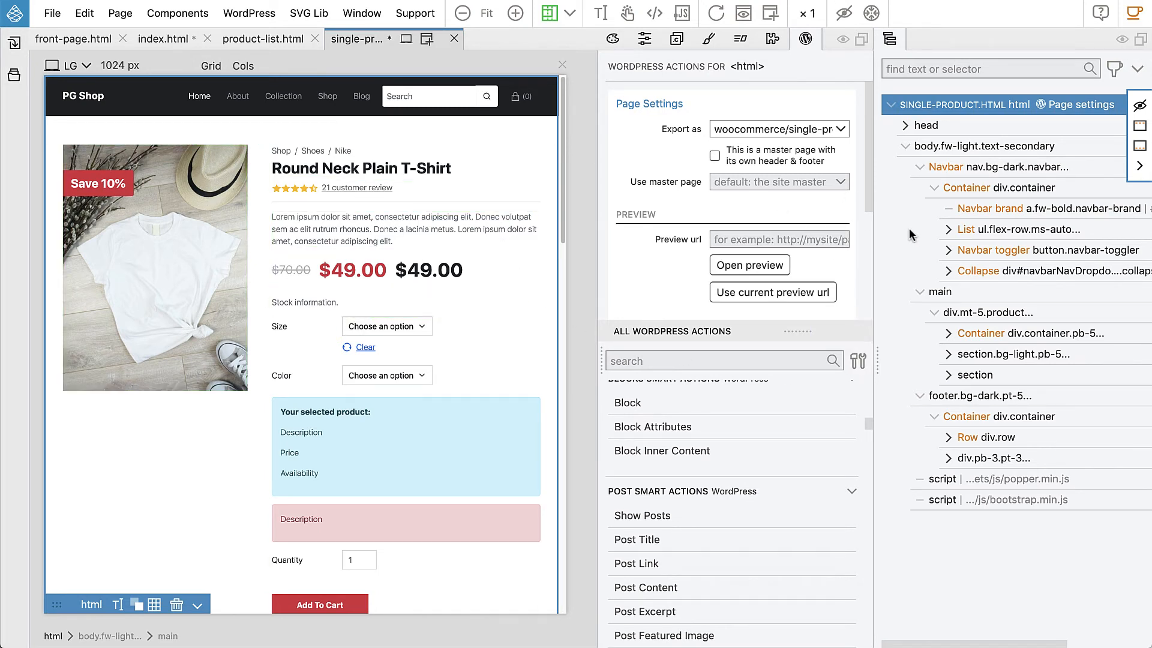
pyautogui.click(975, 291)
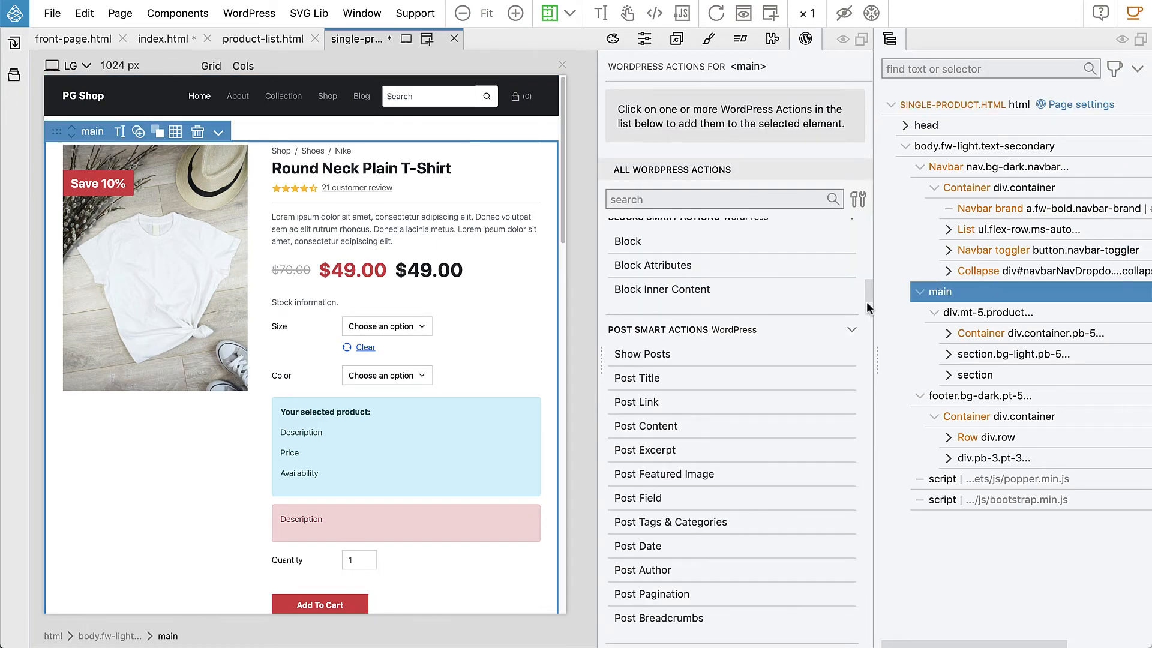
pyautogui.moveTo(867, 294); pyautogui.dragTo(864, 337)
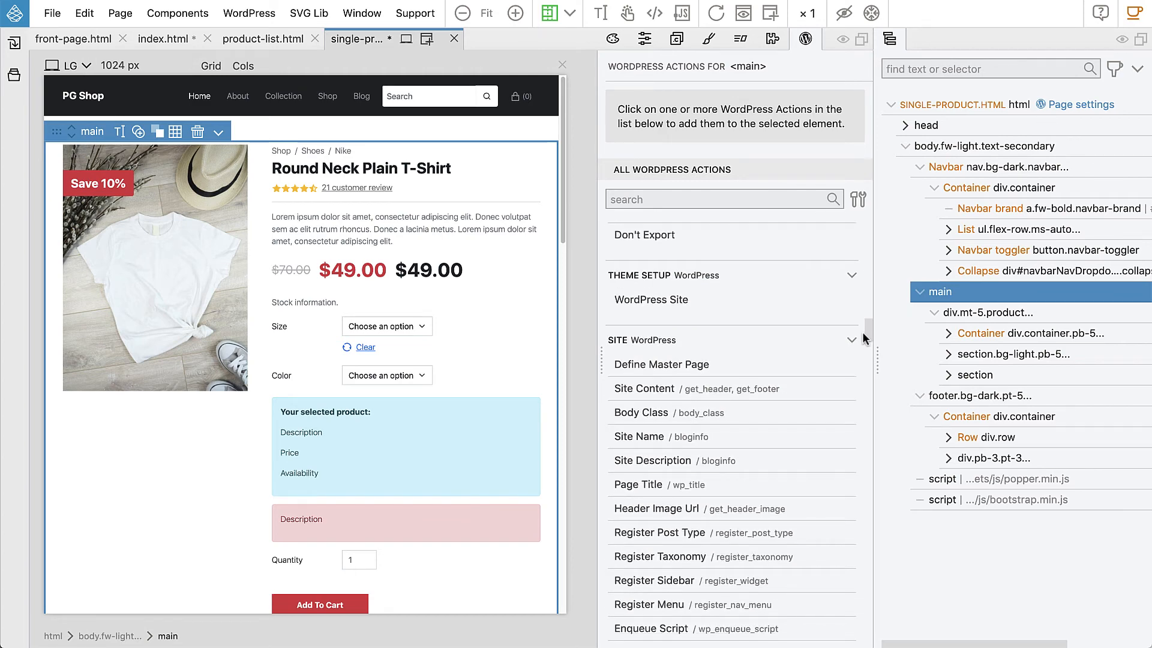
pyautogui.click(652, 389)
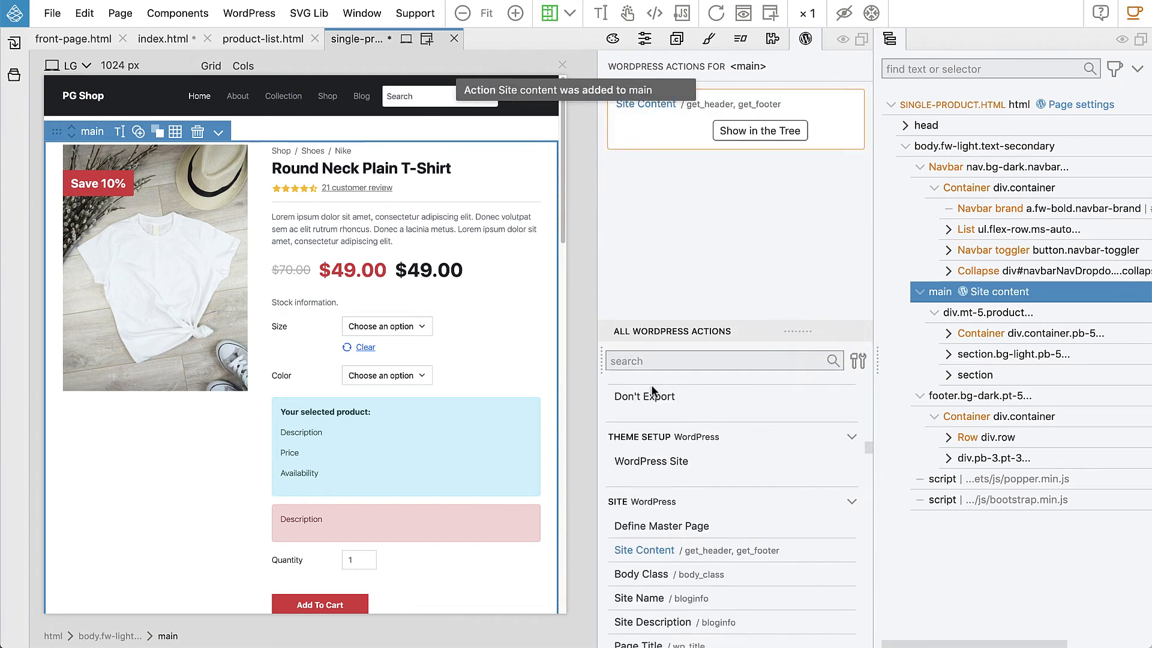
pyautogui.moveTo(1059, 261)
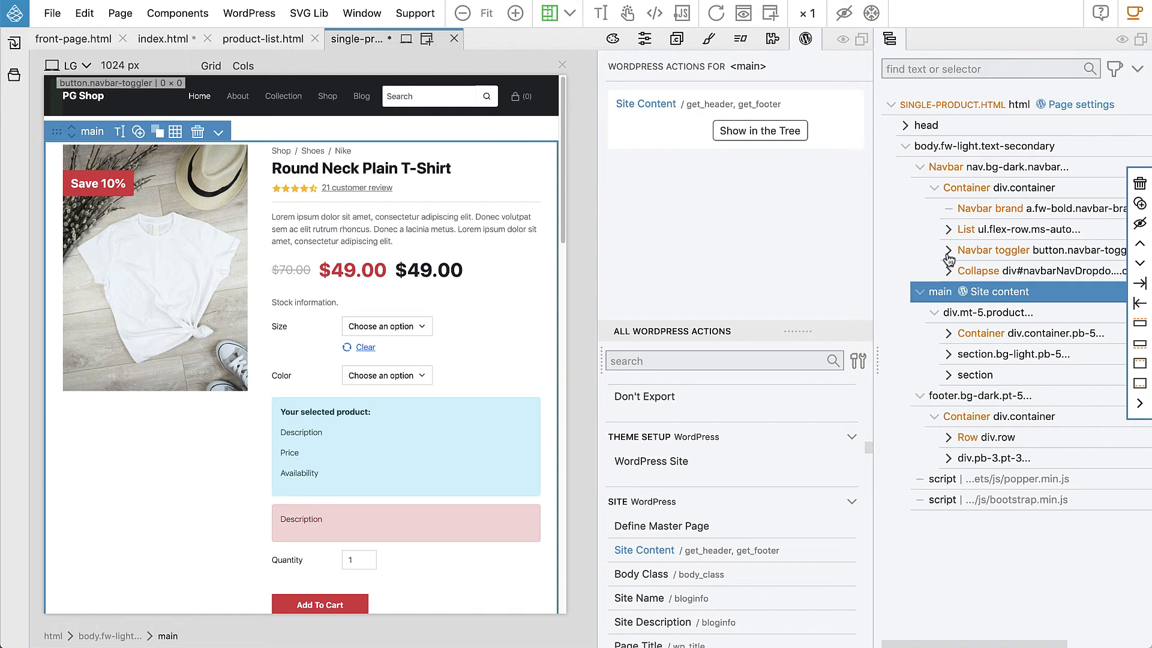
# Compare the collapsed single product page structure with the index.html master page, and examine the master page option in single-product.html's page settings.
pyautogui.click(919, 293)
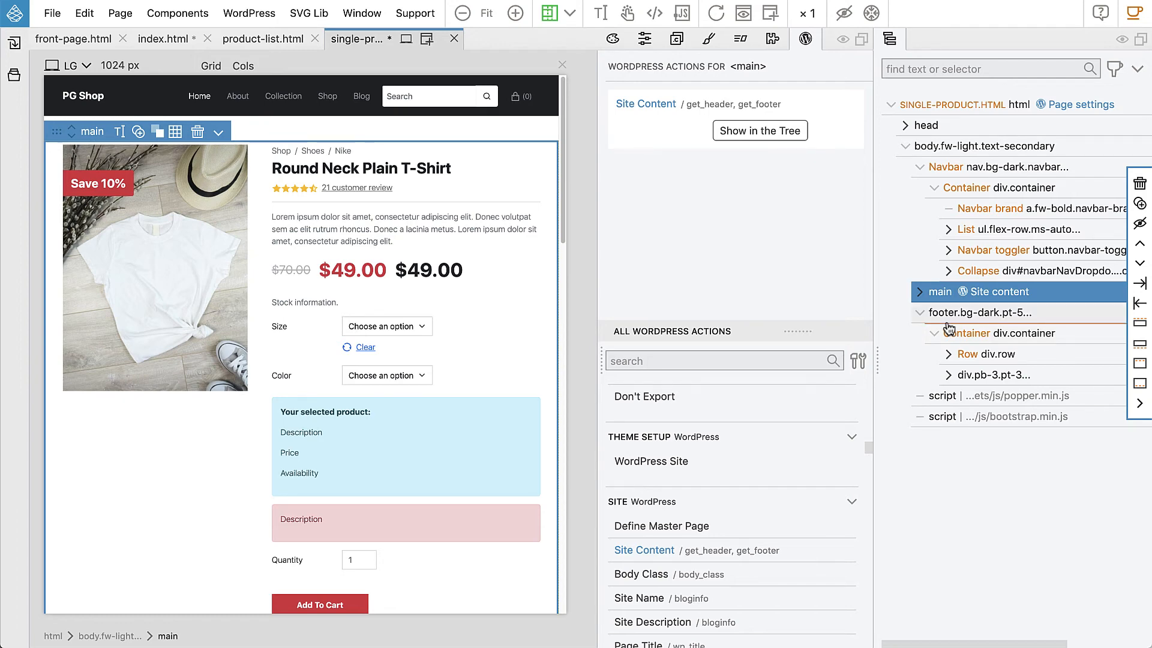
pyautogui.click(165, 38)
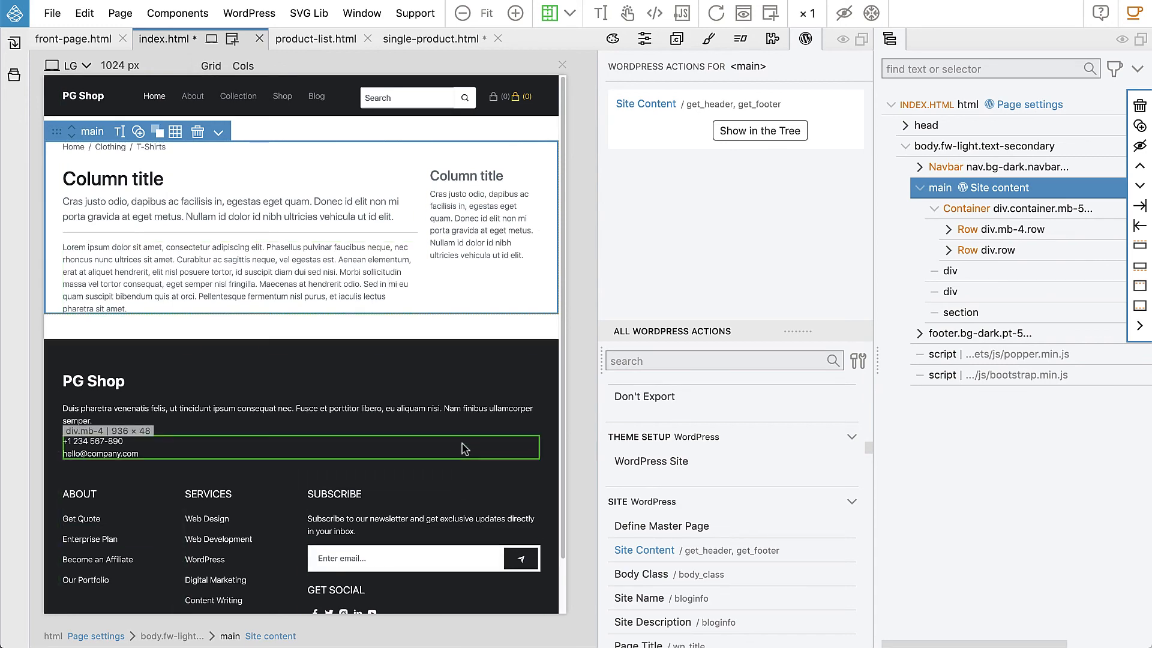
pyautogui.click(426, 40)
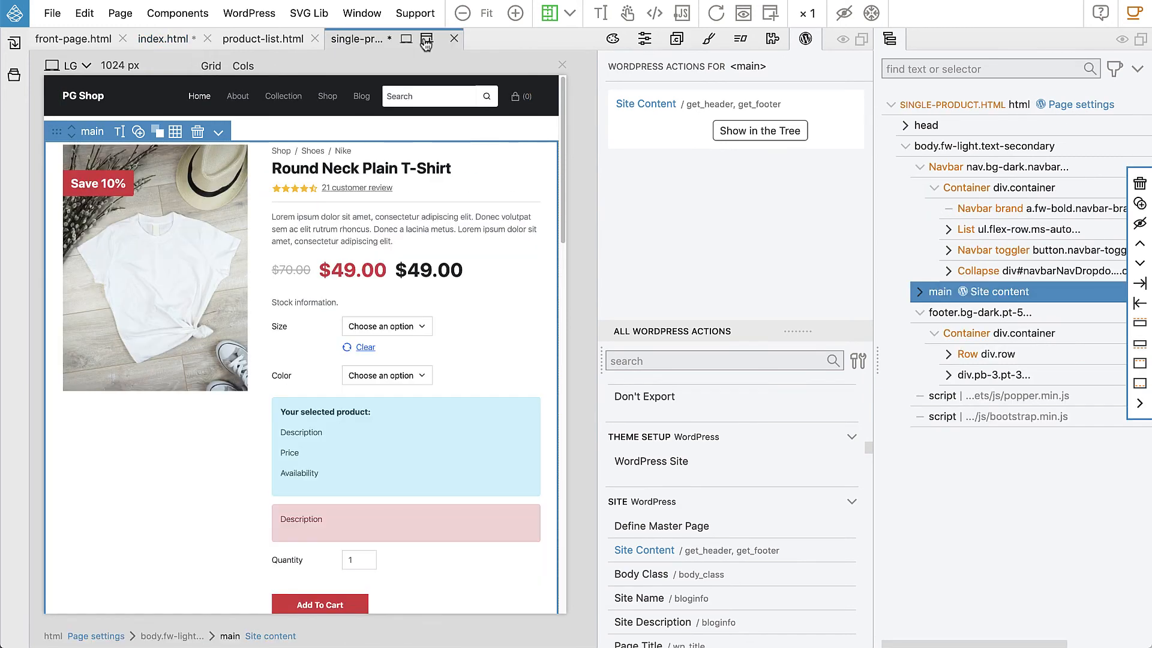
pyautogui.click(1019, 106)
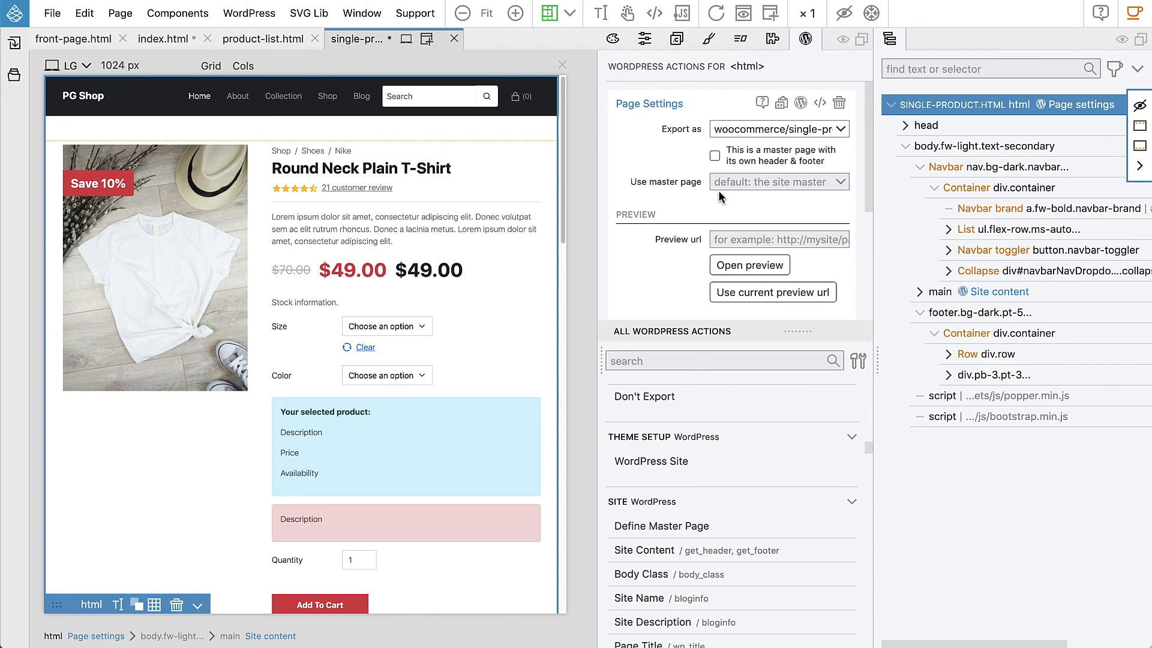
# Export the WordPress theme and switch to the browser showing the Starter Shop site.
pyautogui.click(229, 14)
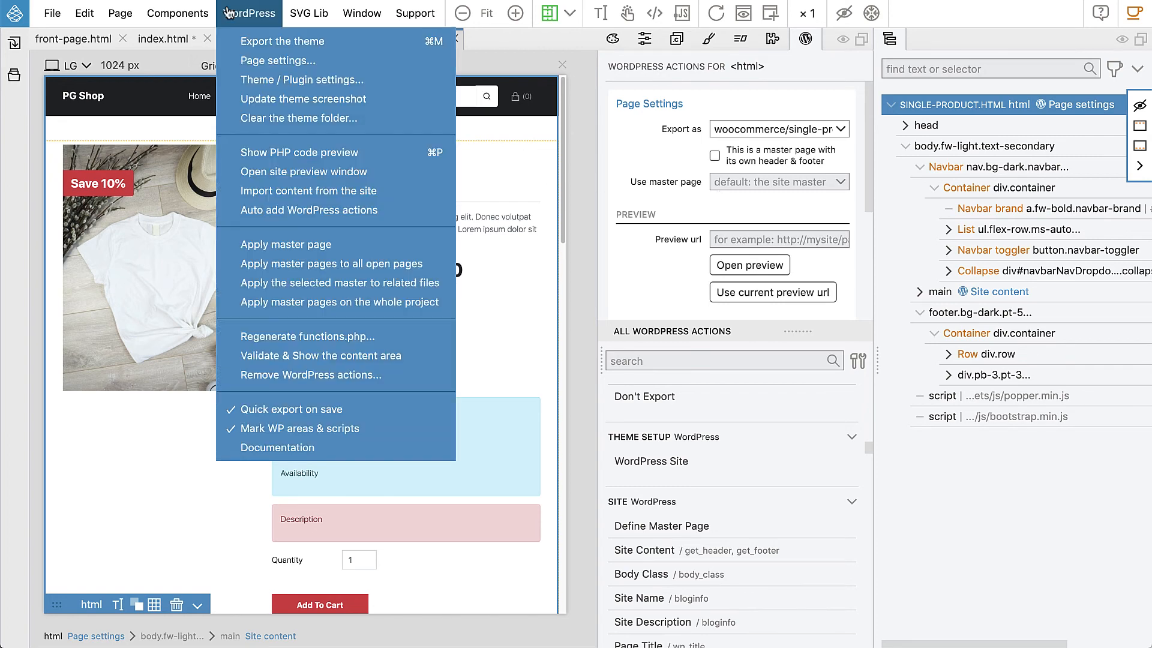
pyautogui.click(253, 47)
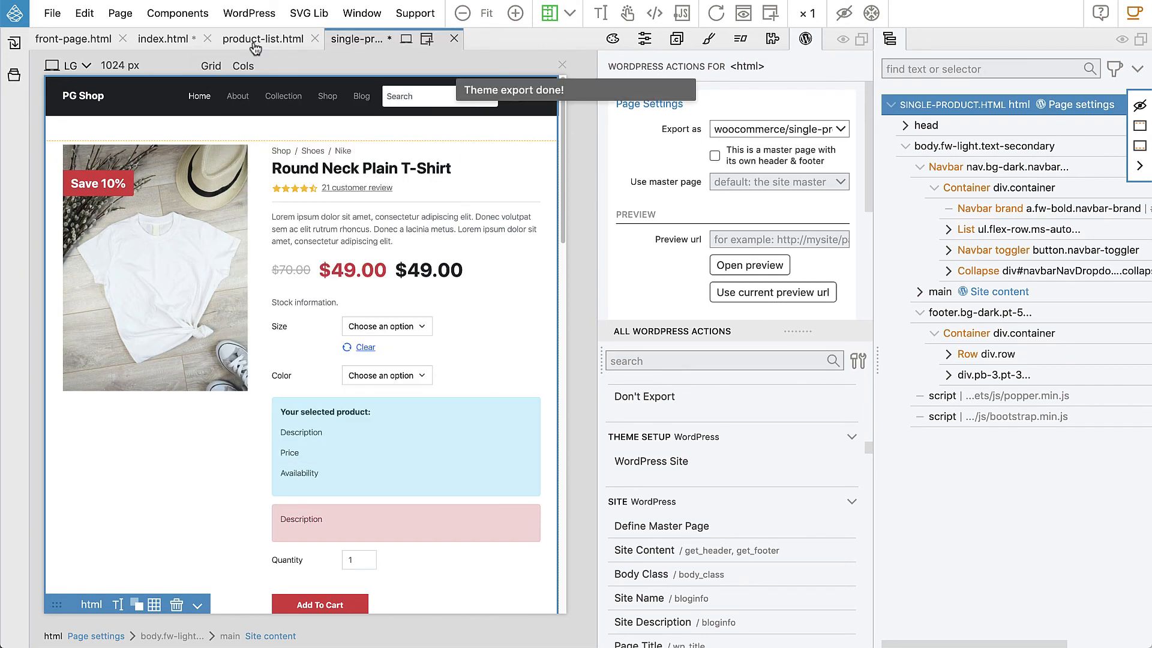
pyautogui.press('super+Tab')
pyautogui.press('super+Tab')
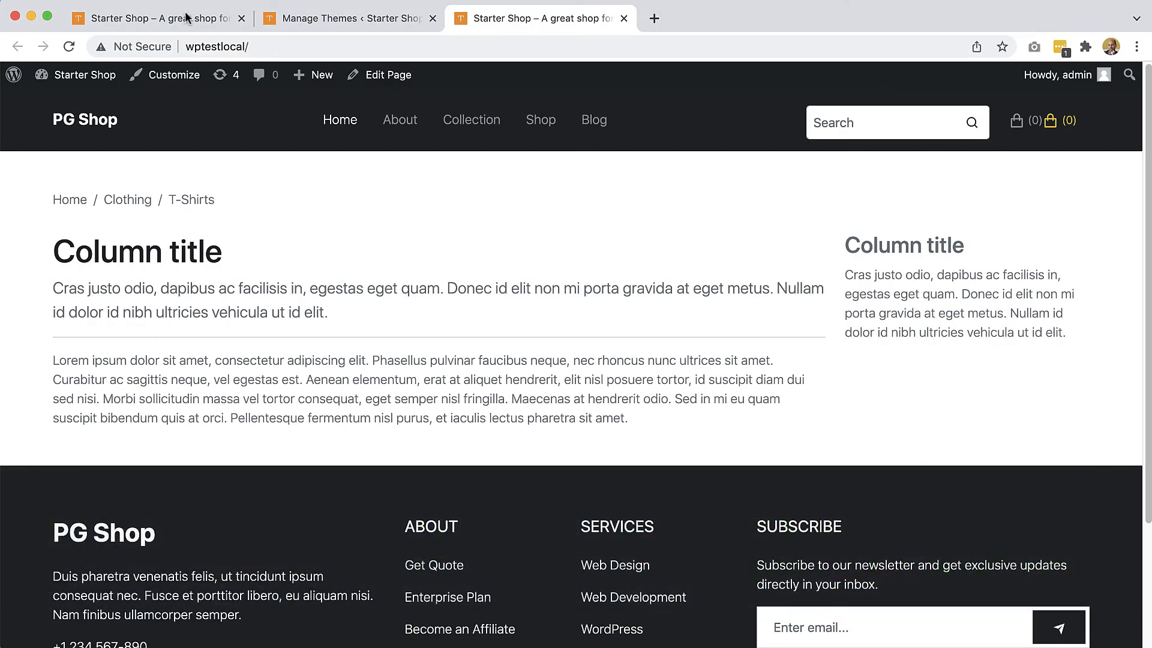
# Open the Cap product page at wptestlocal/product/cap/ on the local shop site.
pyautogui.click(265, 45)
pyautogui.click(267, 44)
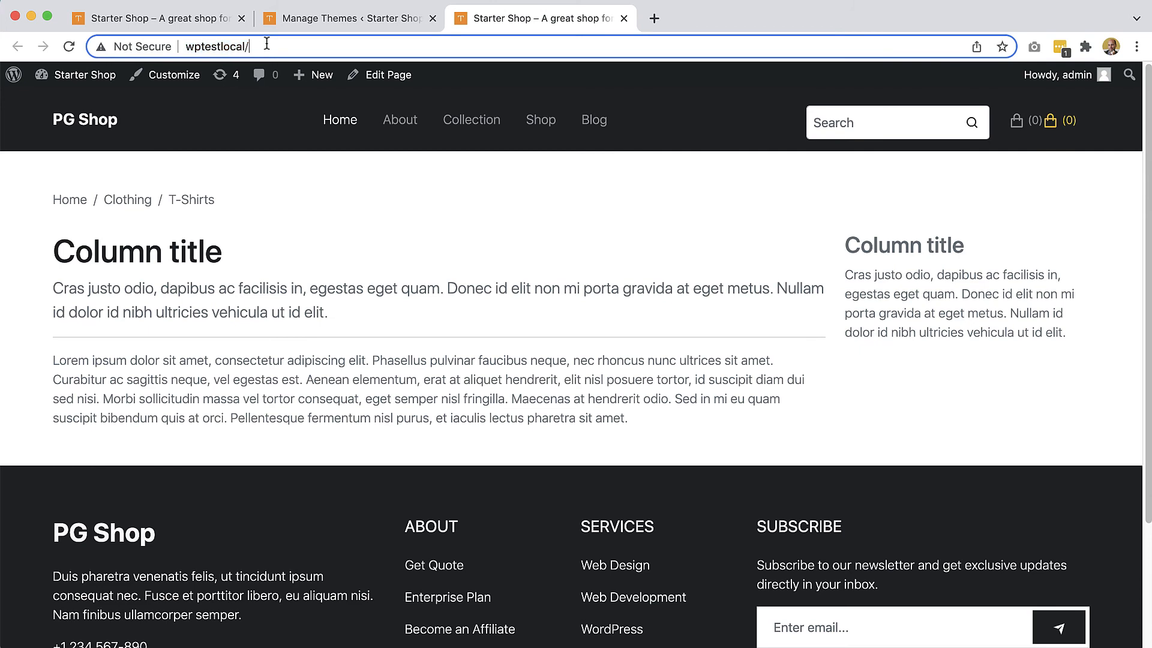
pyautogui.write('pro')
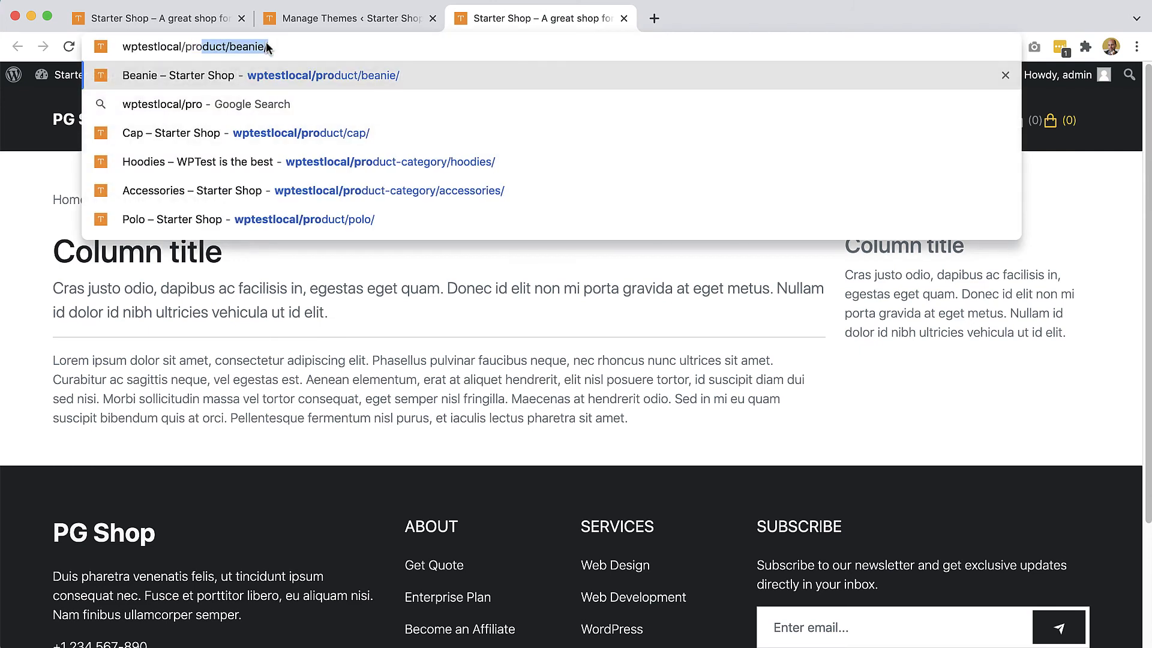
pyautogui.press('Down')
pyautogui.press('Down')
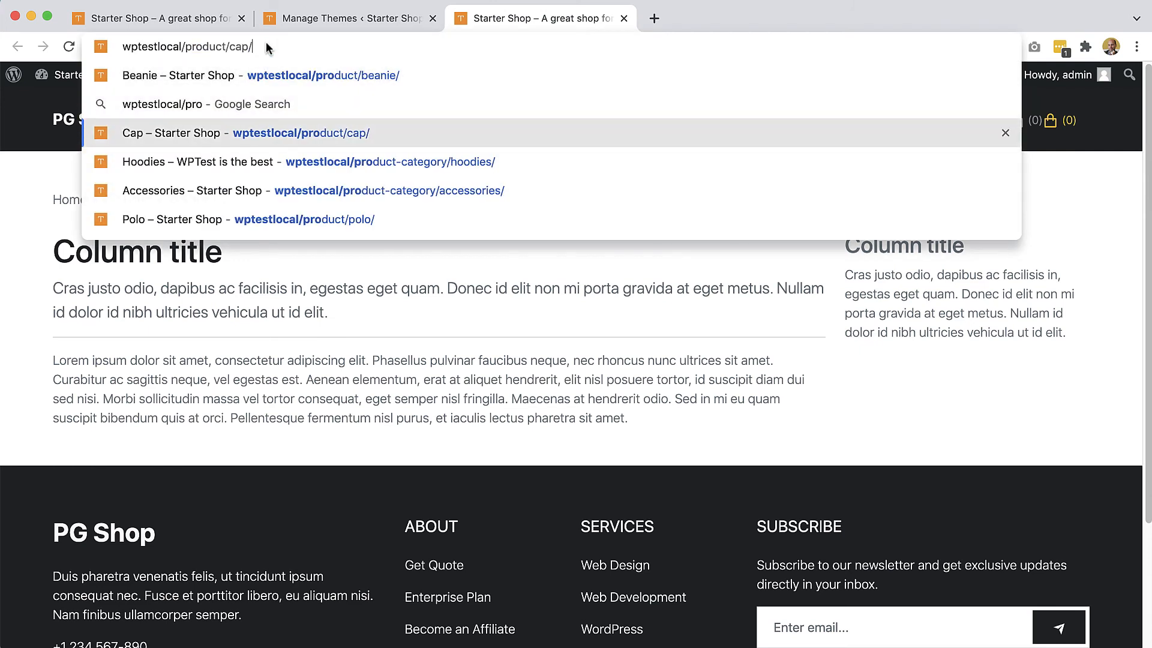
pyautogui.press('Return')
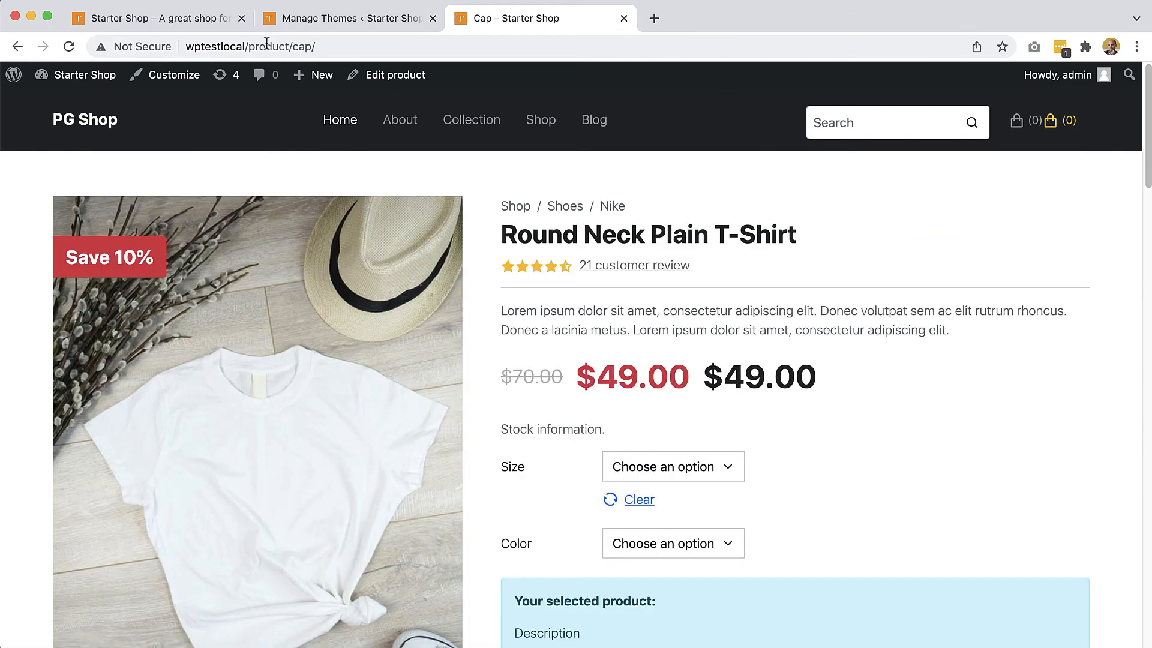
# Look over the exported product page, from the product details and accordion to the related products and add-ons, and return to its beginning.
pyautogui.scroll(-1, 657, 289)
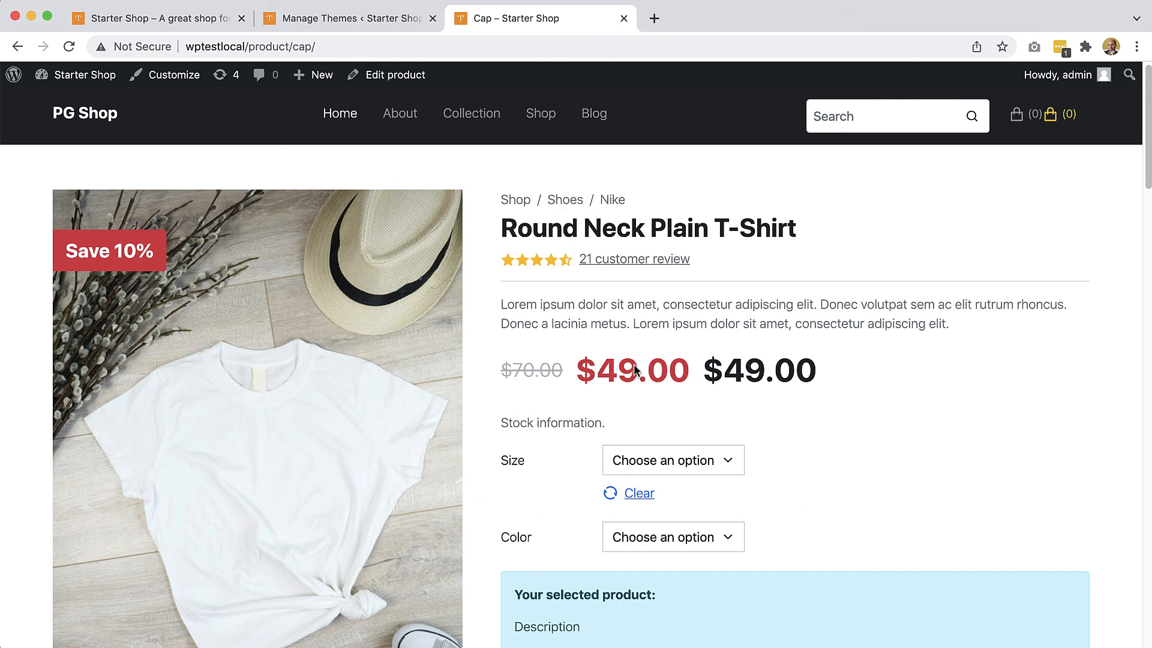
pyautogui.scroll(-5, 540, 345)
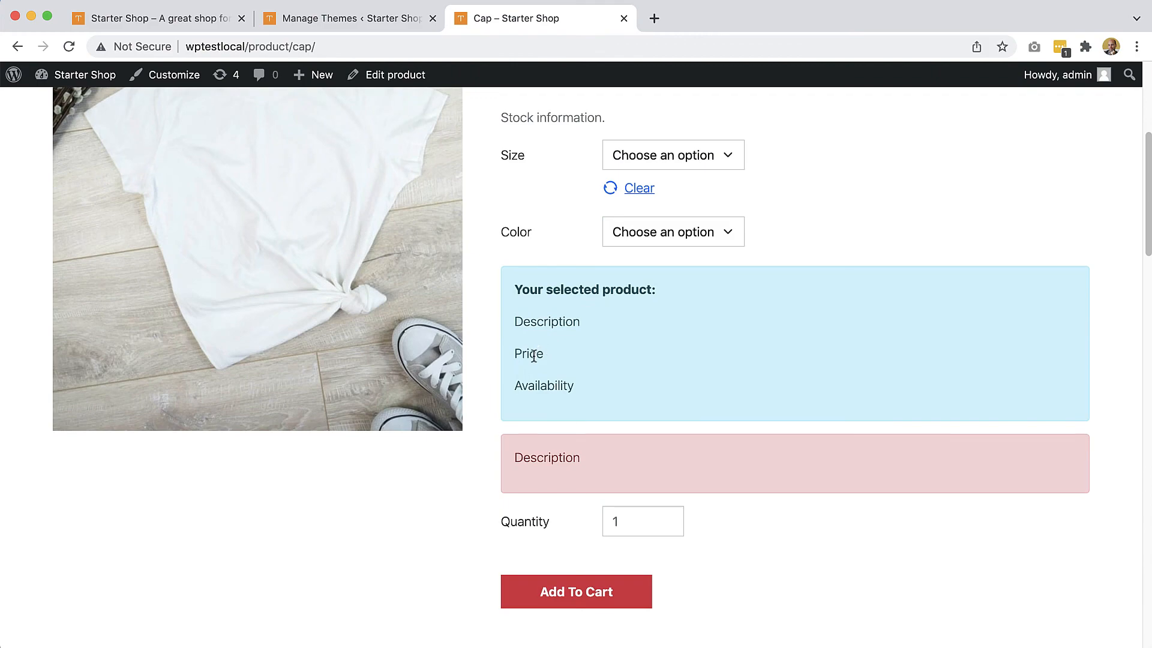
pyautogui.scroll(-4, 535, 360)
pyautogui.scroll(-5, 748, 451)
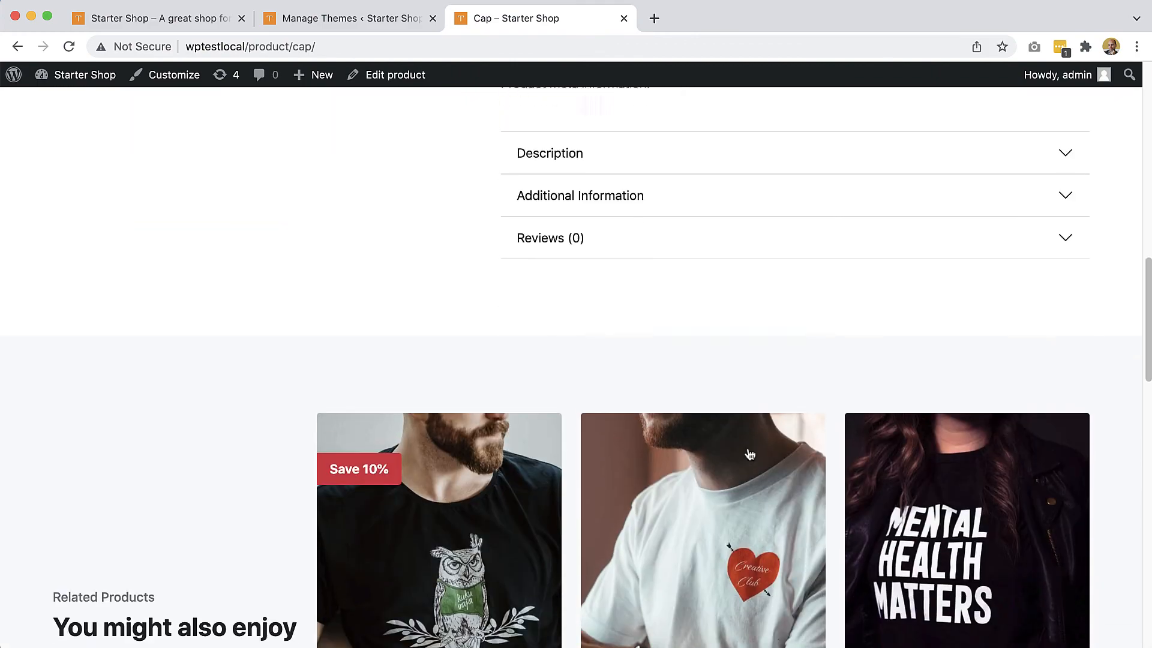
pyautogui.scroll(-10, 749, 454)
pyautogui.scroll(20, 750, 455)
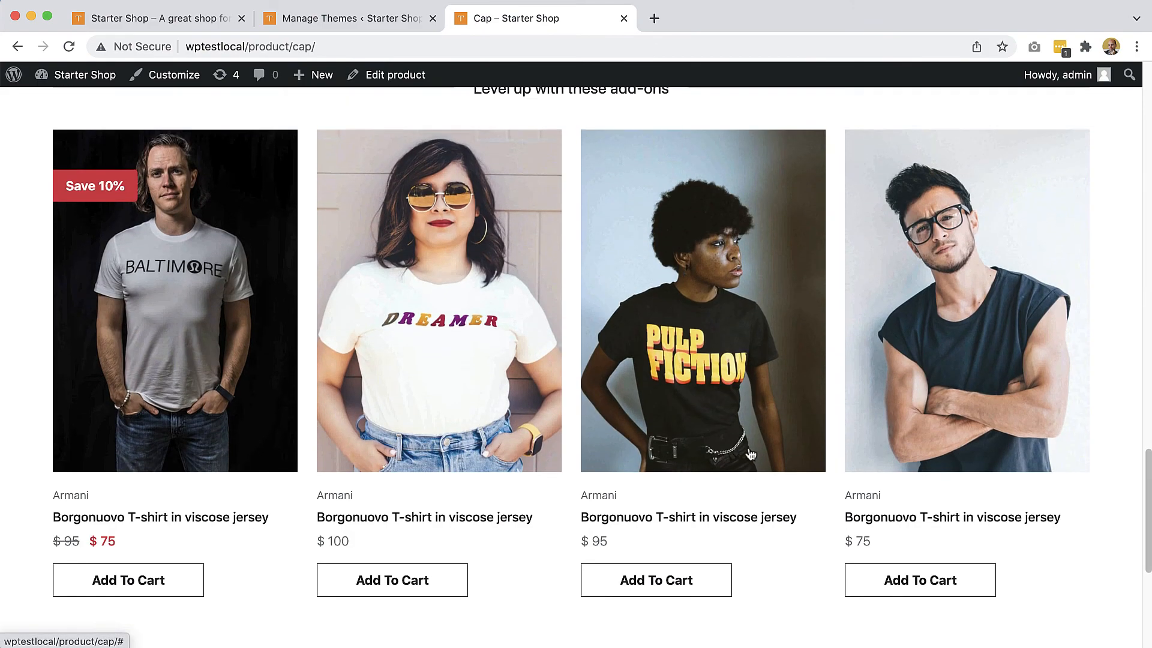
pyautogui.scroll(4, 749, 454)
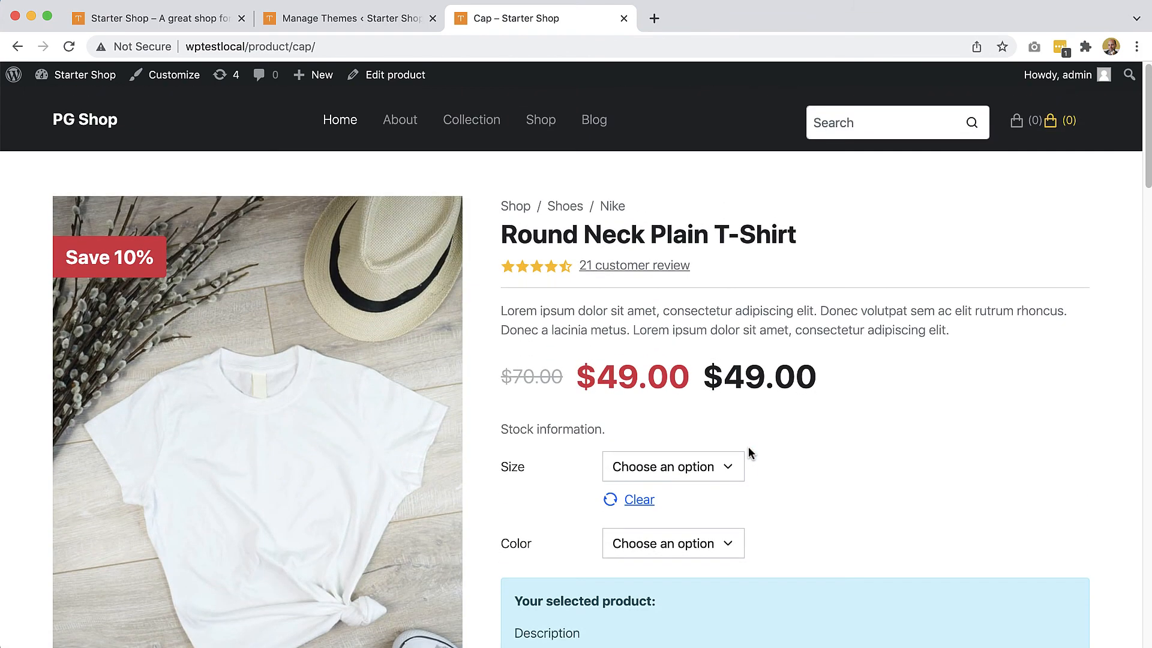